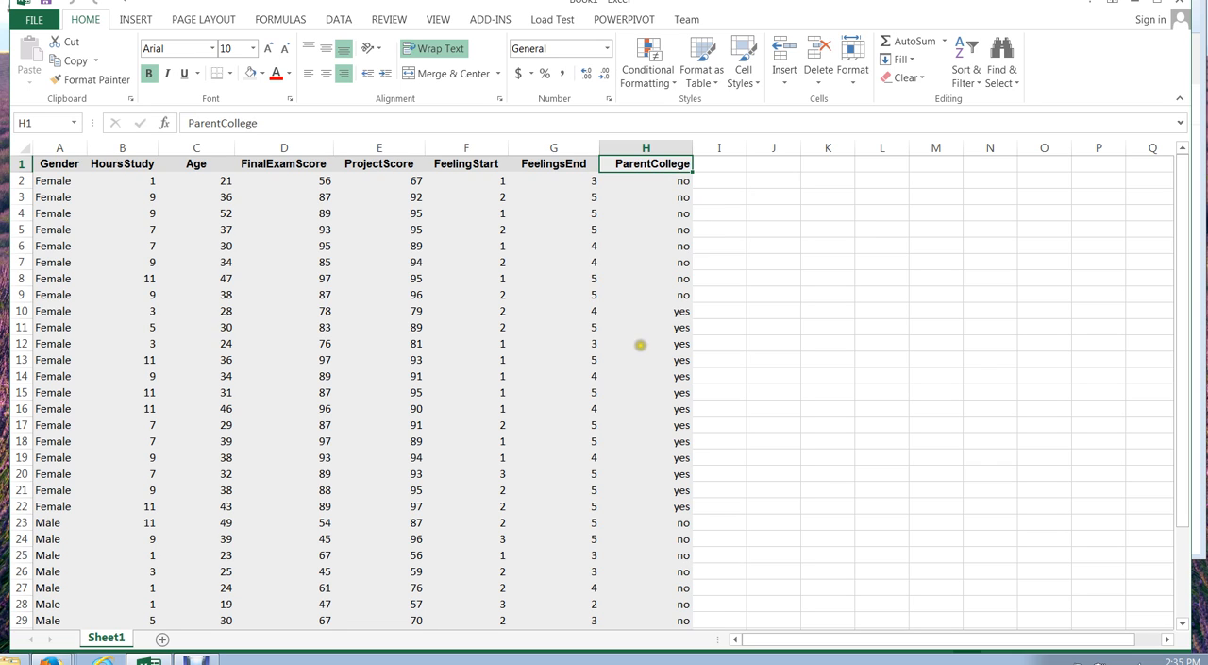
{"action": "left_click", "coordinate": [288, 166]}
{"action": "left_click", "coordinate": [359, 165]}
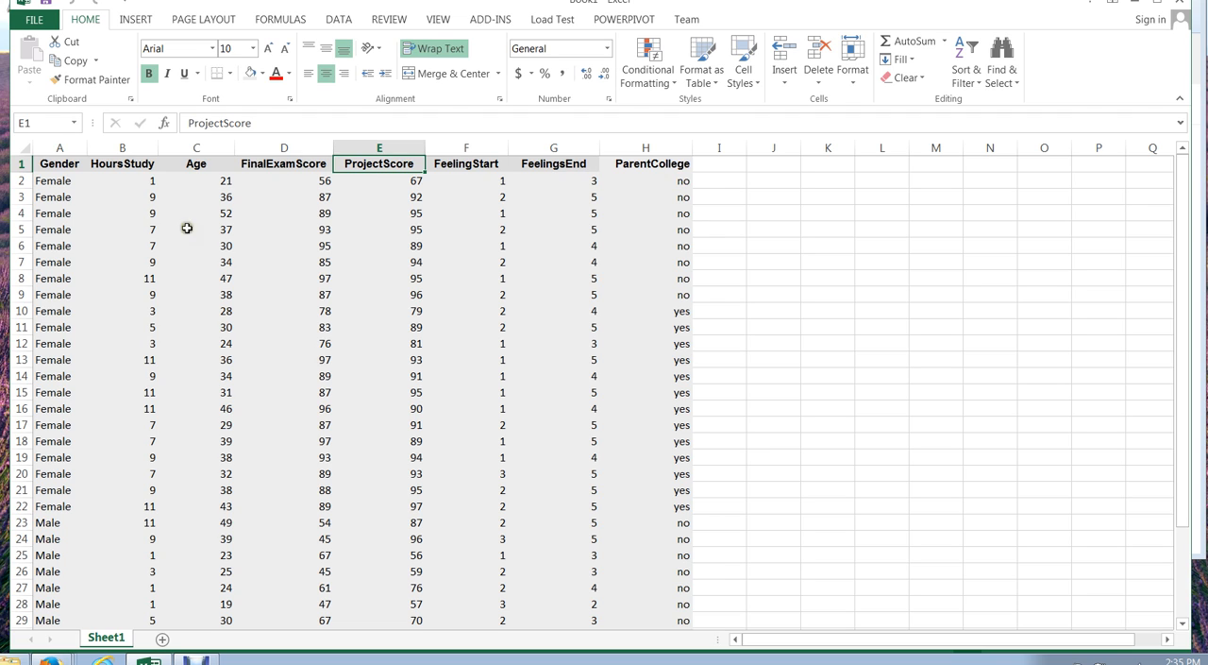
- Copy the Gender, HoursStudy, Age and FinalExamScore data in A1:D36 and paste it below the original table at C42
{"action": "left_click_drag", "start_coordinate": [47, 163], "coordinate": [247, 586]}
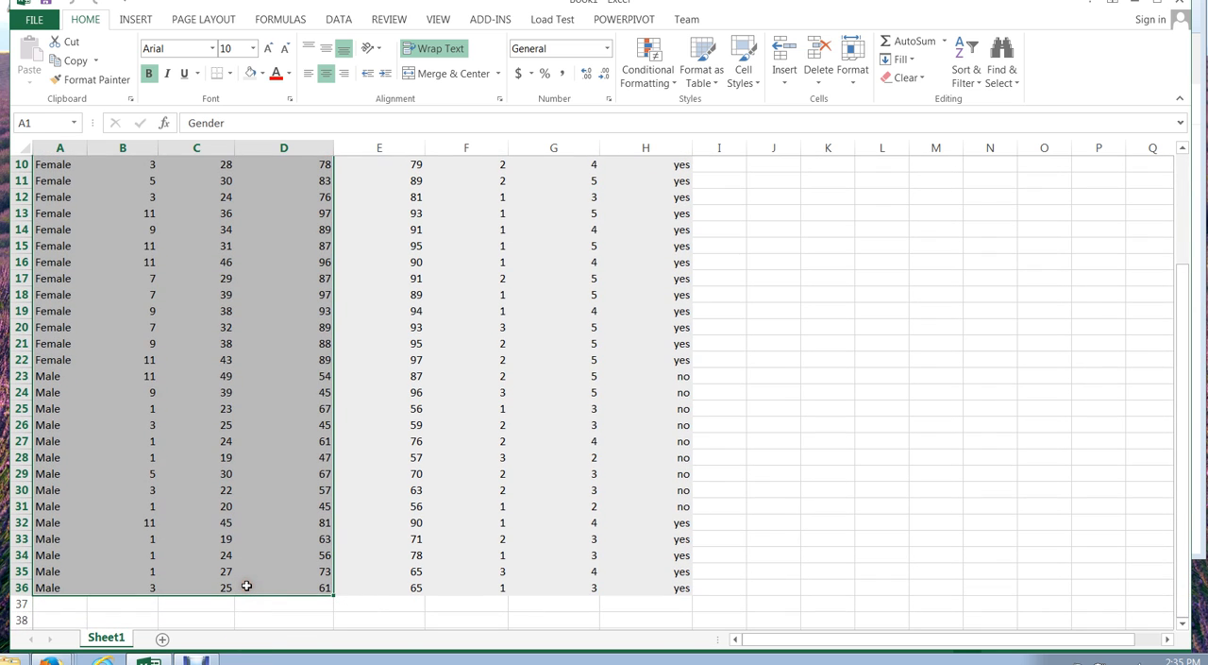
{"action": "key", "text": "ctrl+c"}
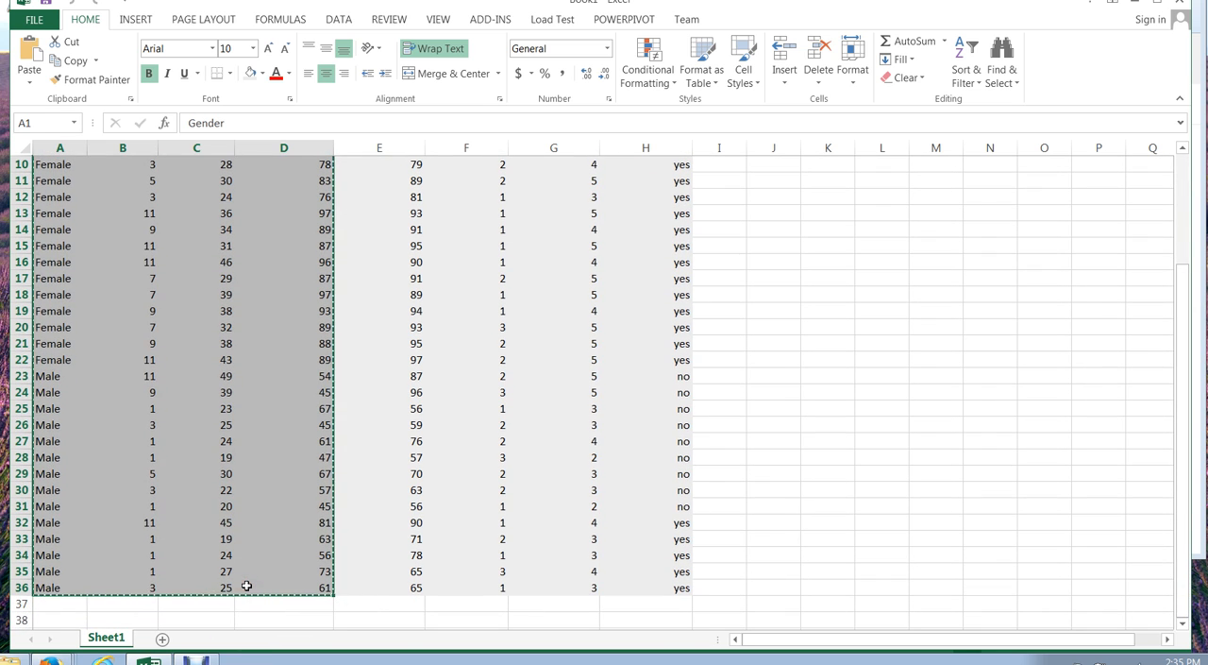
{"action": "left_click_drag", "start_coordinate": [1182, 348], "coordinate": [1180, 364]}
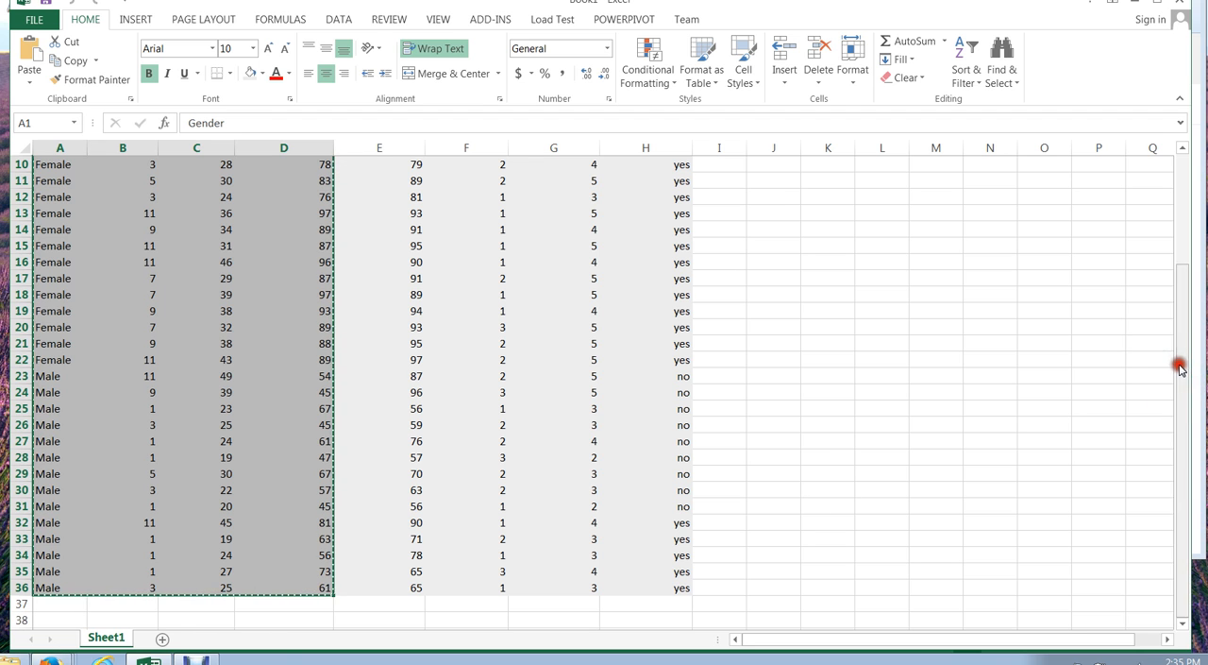
{"action": "left_click", "coordinate": [805, 615]}
{"action": "key", "text": "Down"}
{"action": "key", "text": "Down"}
{"action": "key", "text": "Down"}
{"action": "key", "text": "Down"}
{"action": "key", "text": "Down"}
{"action": "key", "text": "Down"}
{"action": "key", "text": "Down"}
{"action": "key", "text": "Down"}
{"action": "key", "text": "Down"}
{"action": "key", "text": "Down"}
{"action": "key", "text": "Down"}
{"action": "key", "text": "Down"}
{"action": "key", "text": "Down"}
{"action": "key", "text": "Down"}
{"action": "key", "text": "Down"}
{"action": "key", "text": "Down"}
{"action": "key", "text": "Down"}
{"action": "key", "text": "Down"}
{"action": "key", "text": "Down"}
{"action": "key", "text": "Down"}
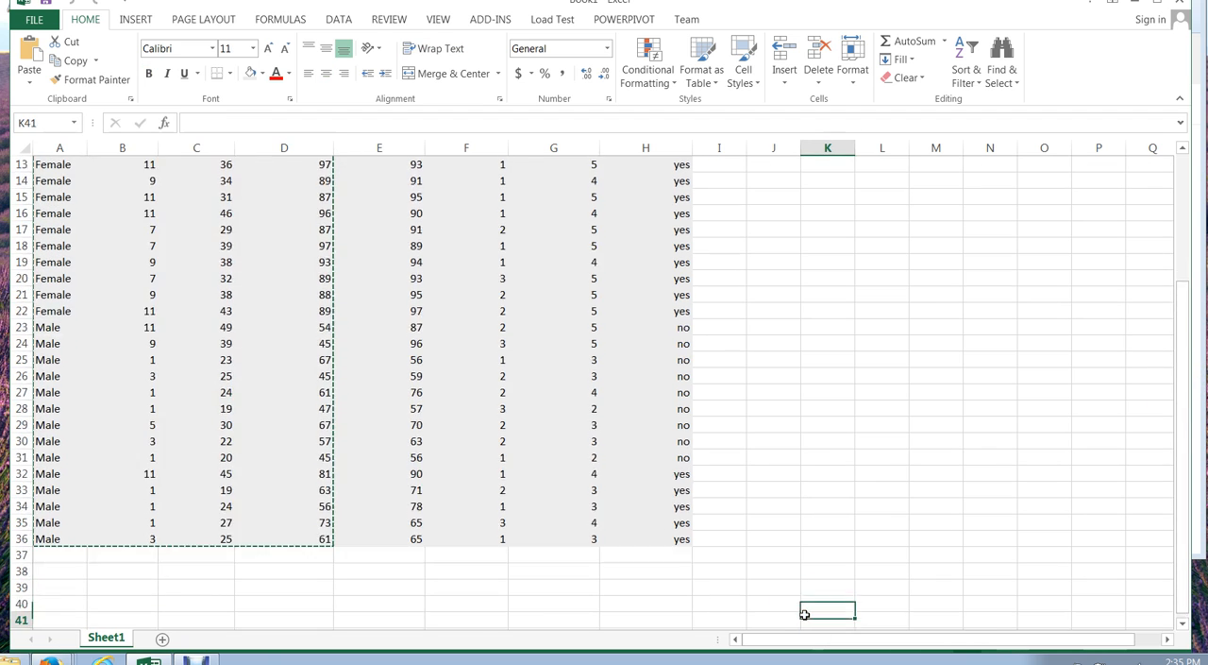
{"action": "key", "text": "Down"}
{"action": "key", "text": "Down"}
{"action": "key", "text": "Down"}
{"action": "key", "text": "Down"}
{"action": "key", "text": "Down"}
{"action": "key", "text": "Down"}
{"action": "key", "text": "Down"}
{"action": "key", "text": "Down"}
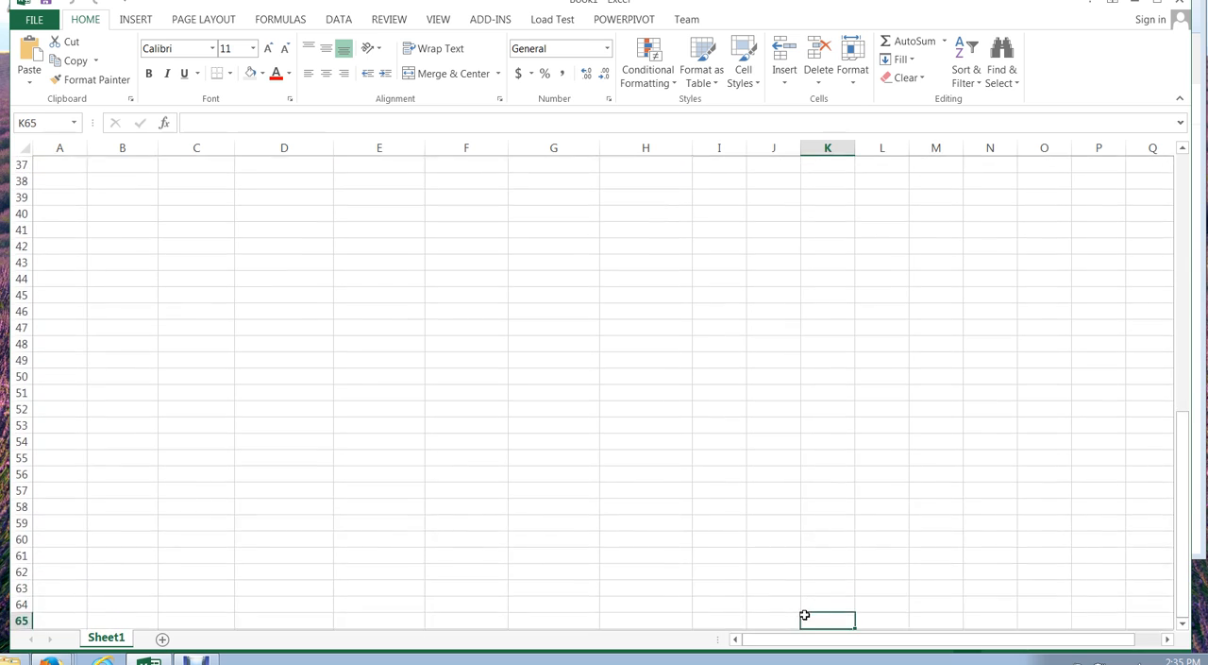
{"action": "left_click", "coordinate": [173, 230]}
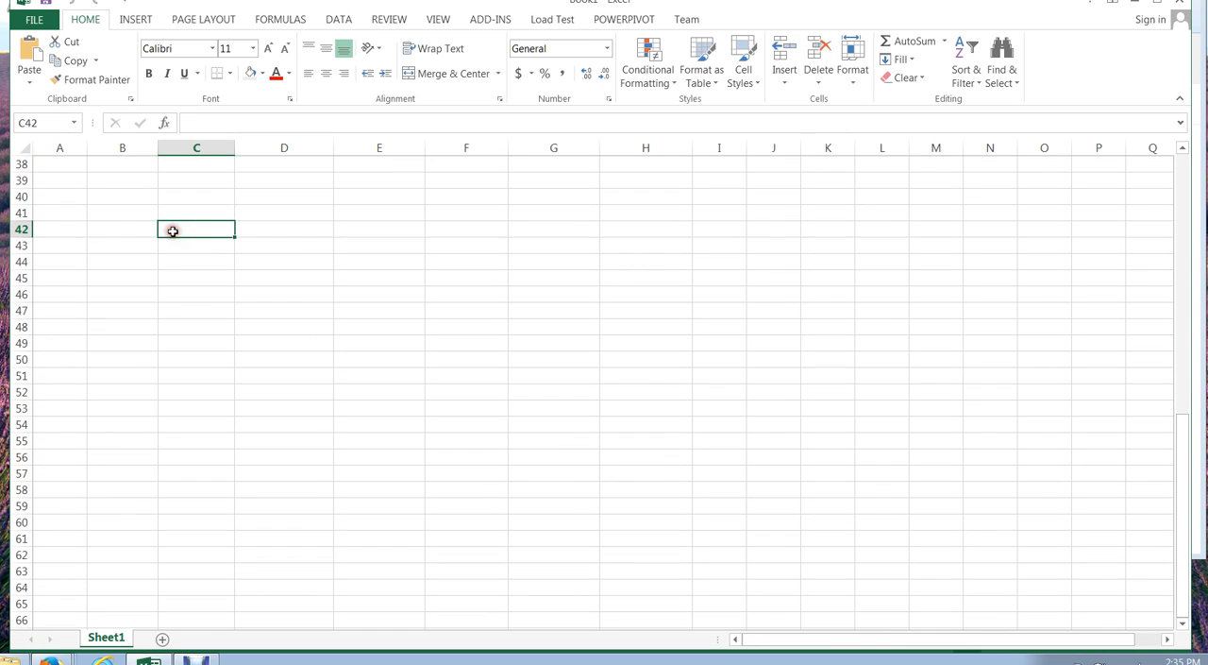
{"action": "key", "text": "ctrl+v"}
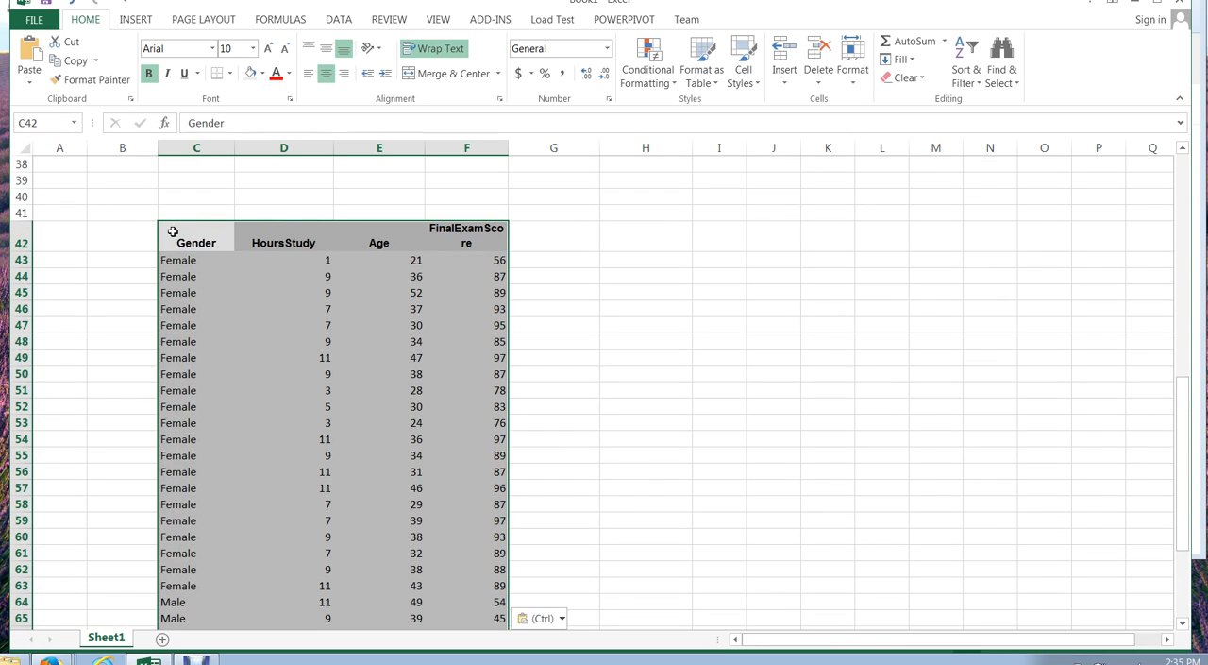
{"action": "left_click", "coordinate": [656, 317]}
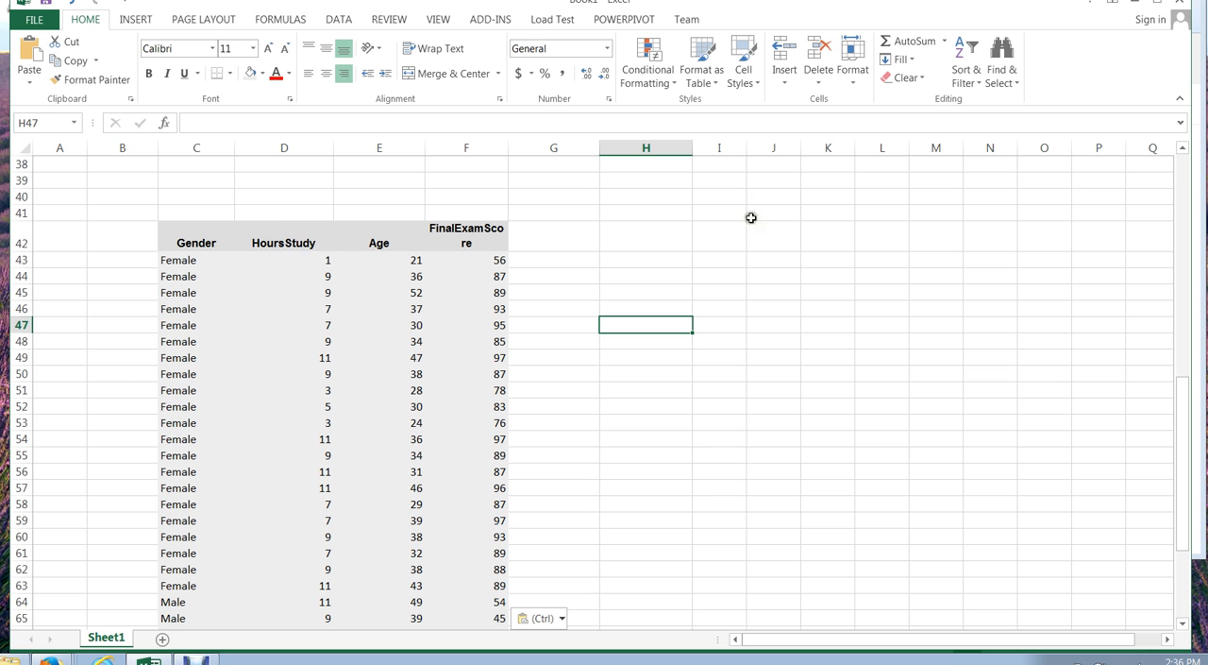
- Sort the copied table C42:F77 by Gender in descending order, Z to A
{"action": "left_click_drag", "start_coordinate": [1169, 414], "coordinate": [1177, 450]}
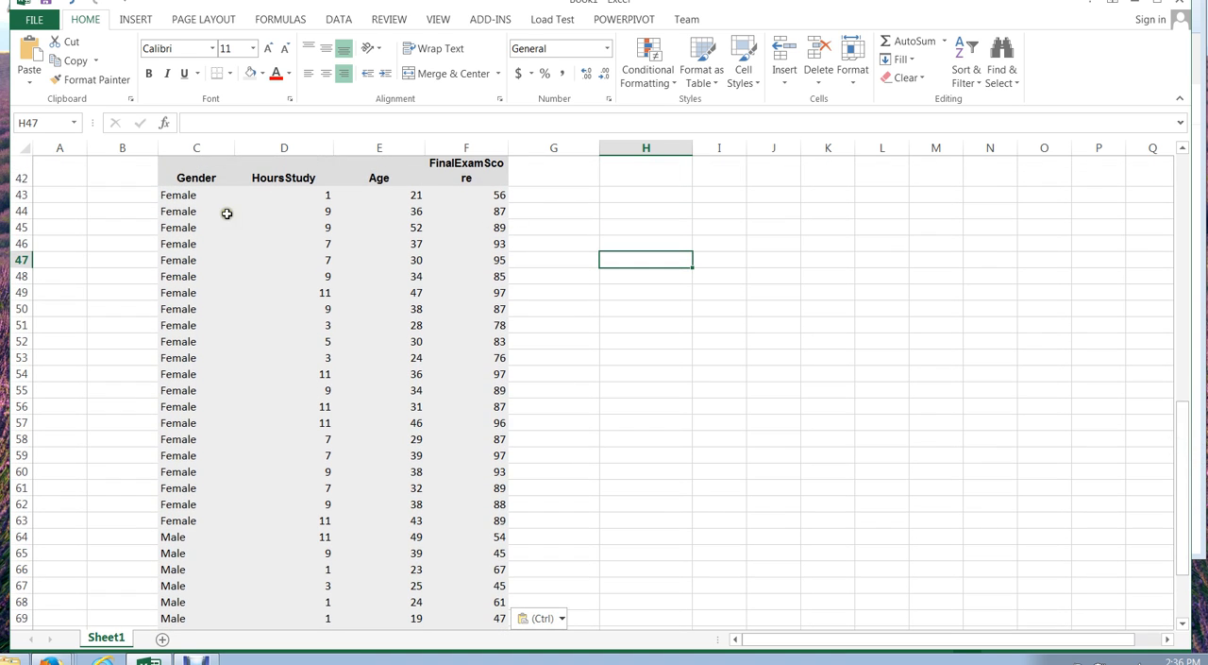
{"action": "left_click_drag", "start_coordinate": [175, 171], "coordinate": [478, 511]}
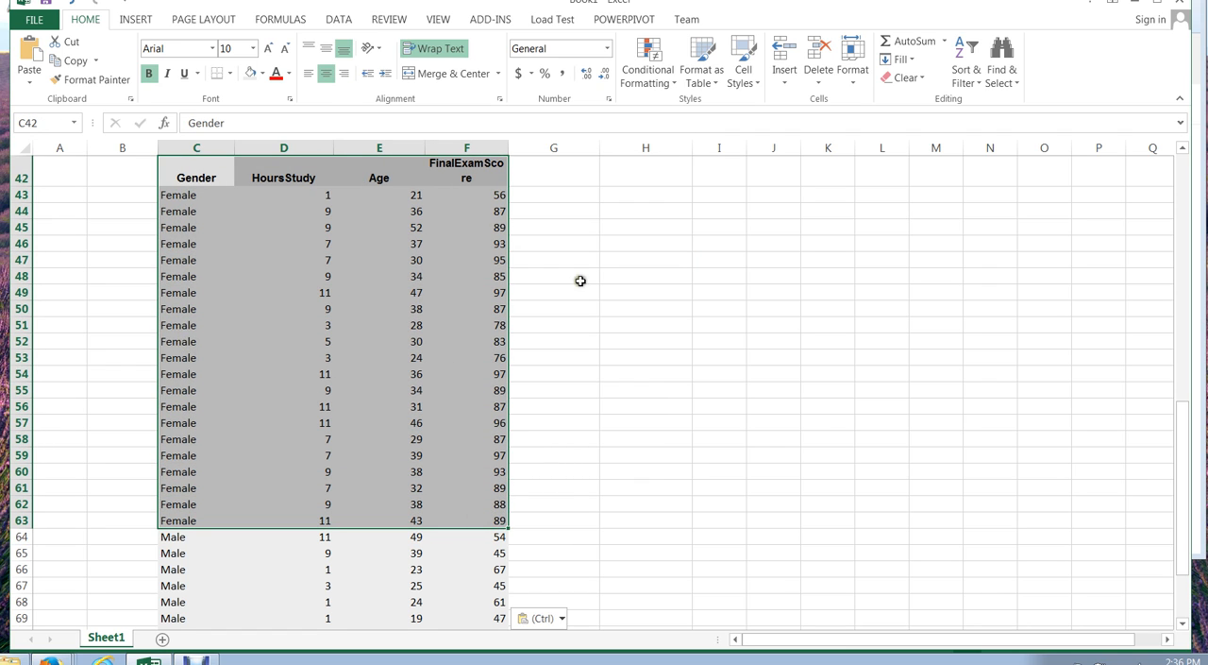
{"action": "left_click", "coordinate": [654, 293]}
{"action": "left_click", "coordinate": [187, 166]}
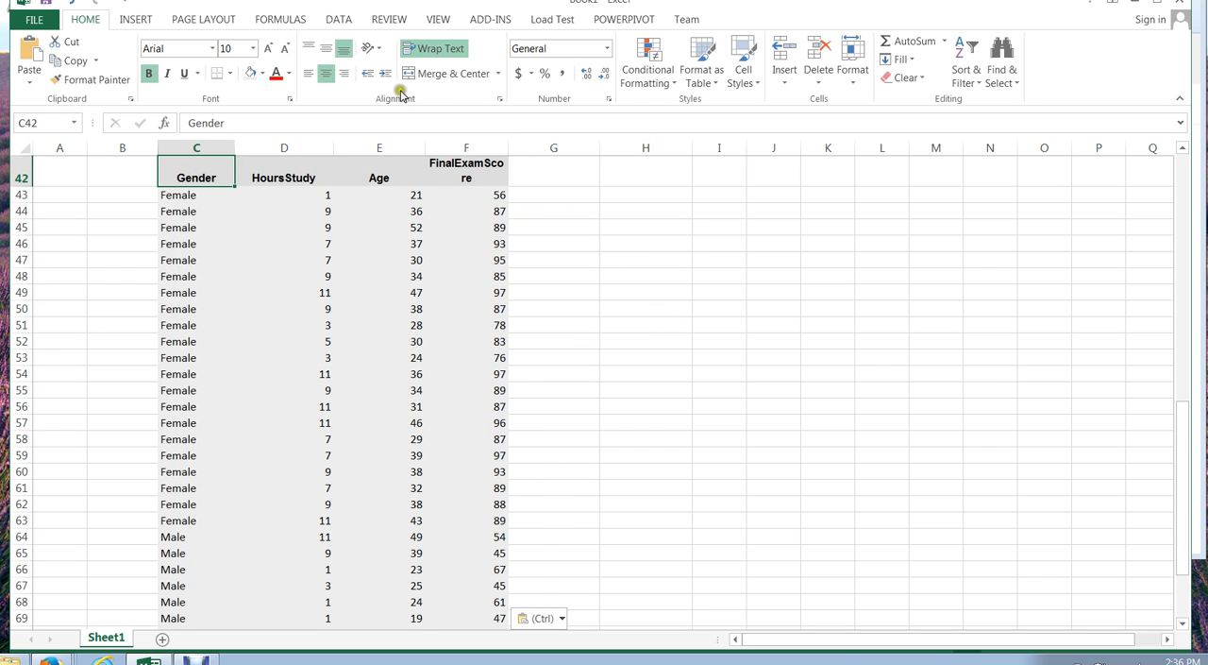
{"action": "left_click", "coordinate": [338, 19]}
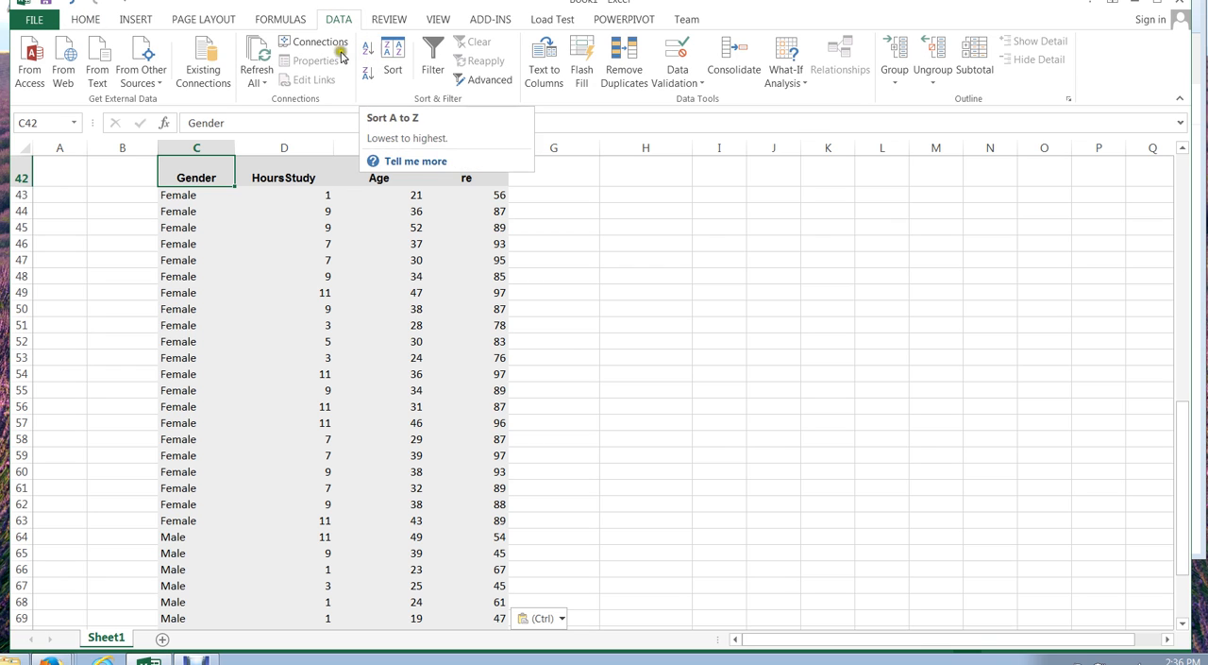
{"action": "left_click", "coordinate": [256, 196]}
{"action": "left_click_drag", "start_coordinate": [179, 172], "coordinate": [453, 600]}
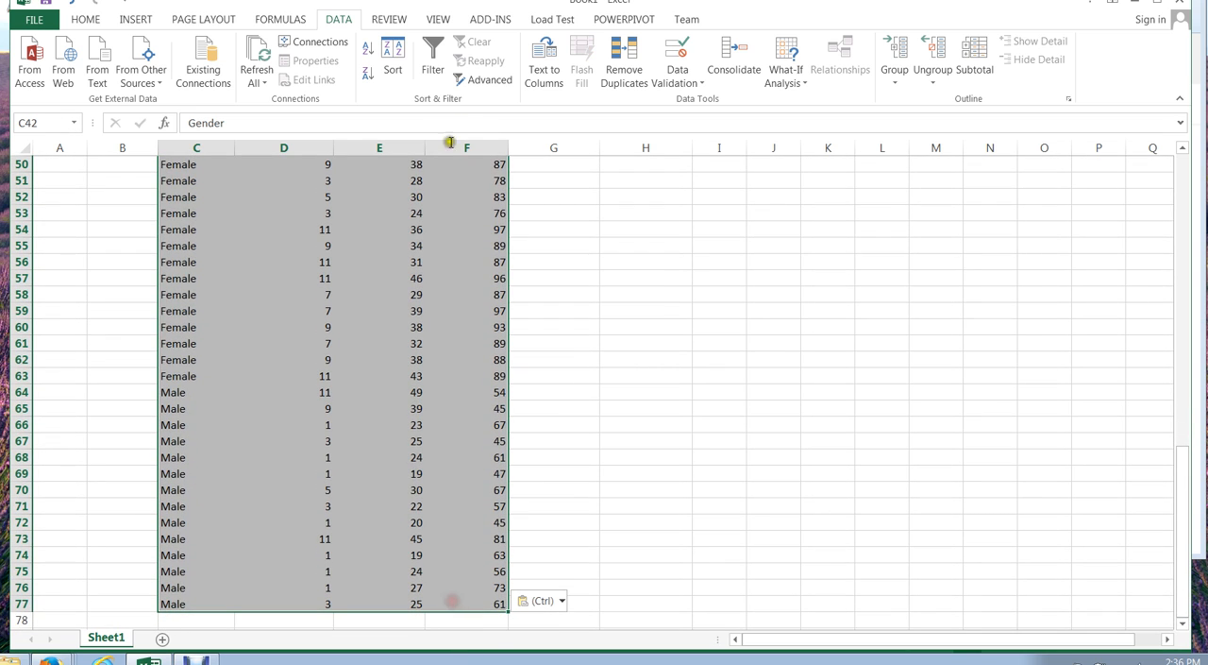
{"action": "left_click", "coordinate": [372, 77]}
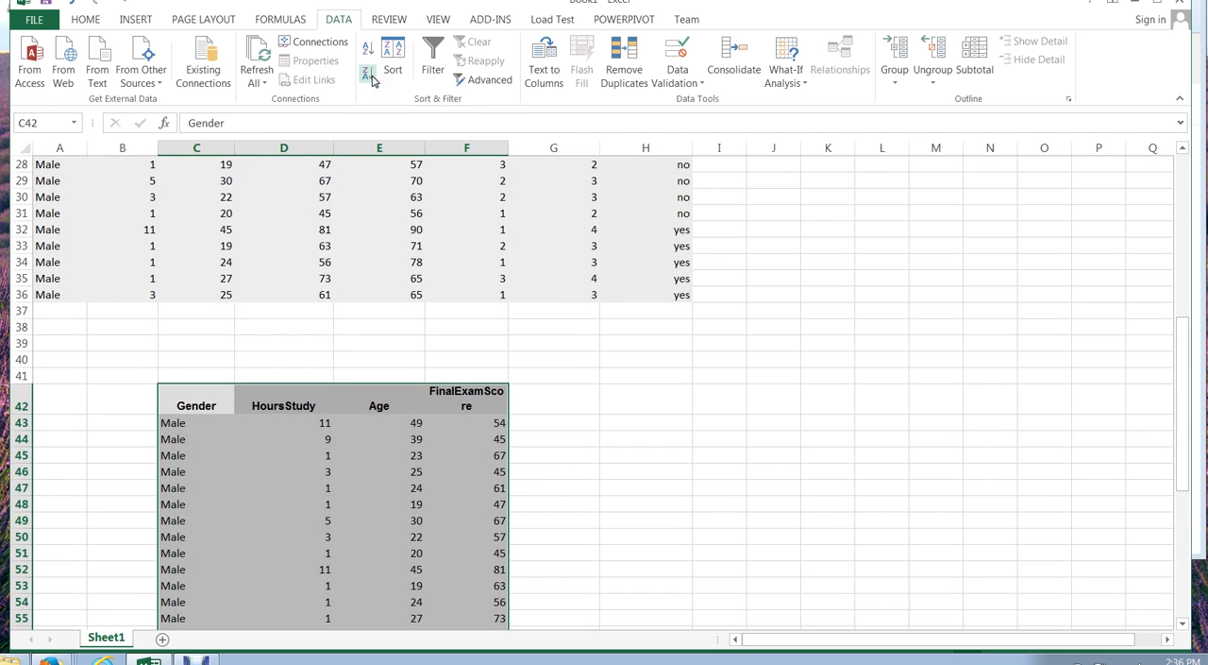
- Widen column F so the FinalExamScore header fits on one line
{"action": "left_click", "coordinate": [609, 398]}
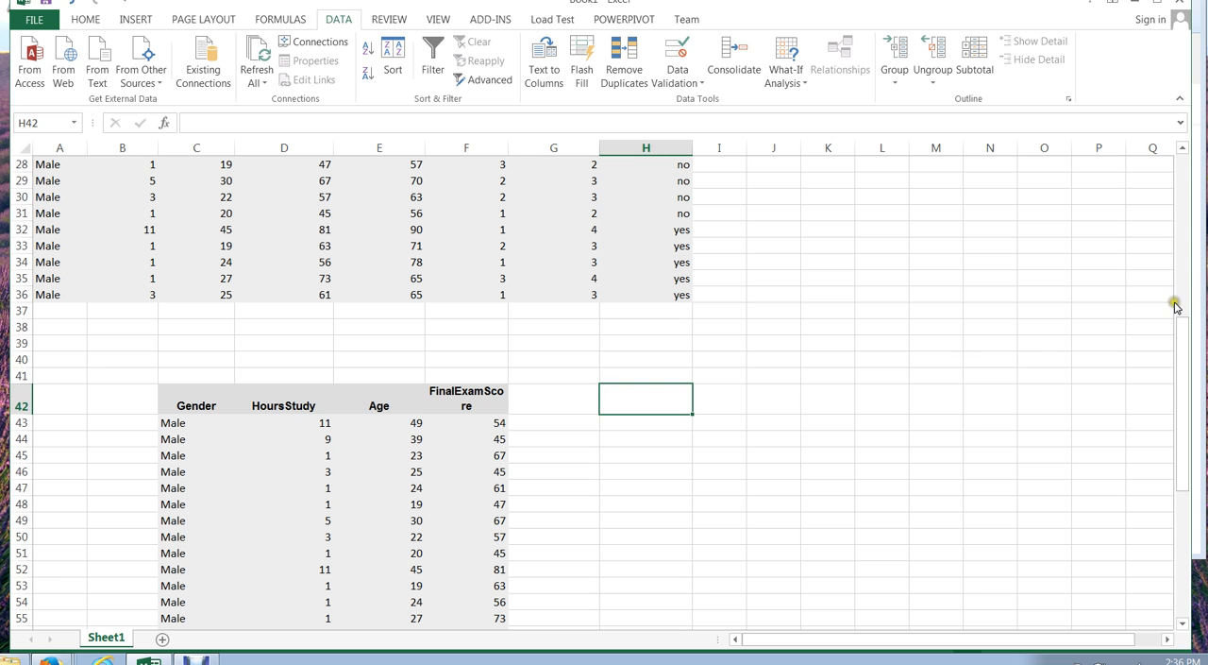
{"action": "left_click_drag", "start_coordinate": [1180, 319], "coordinate": [1182, 399]}
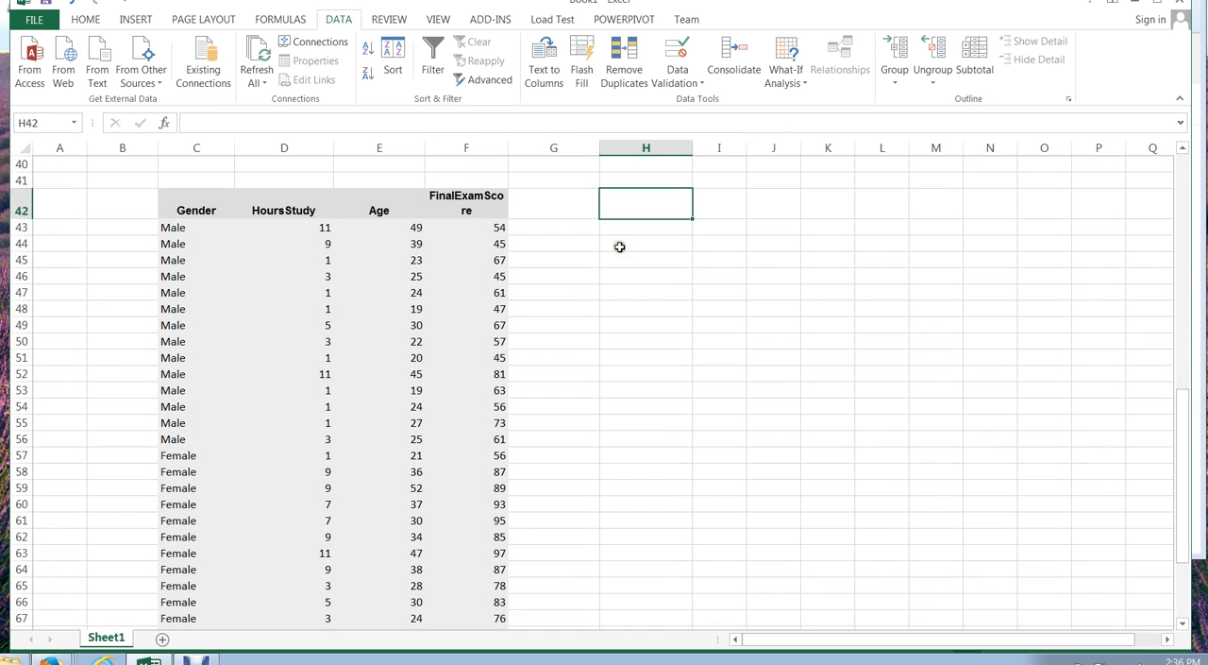
{"action": "left_click_drag", "start_coordinate": [508, 153], "coordinate": [527, 154]}
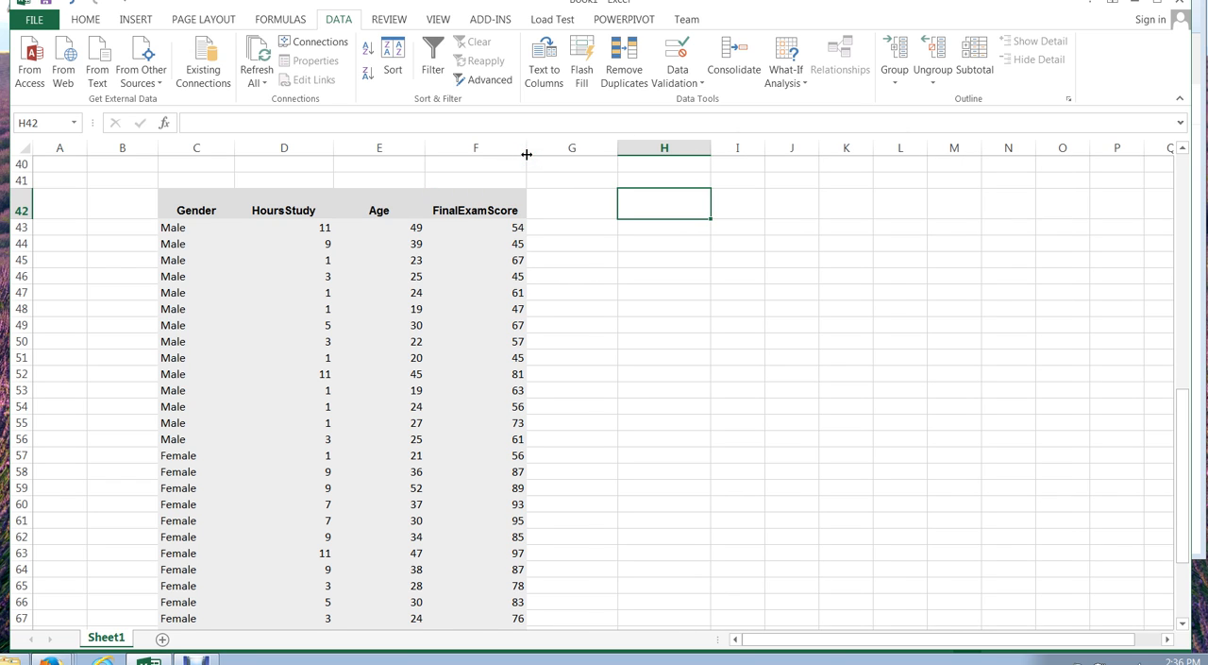
- Move the header row and all Male rows, C42:F56, below the copied table to C83
{"action": "left_click_drag", "start_coordinate": [173, 201], "coordinate": [480, 432]}
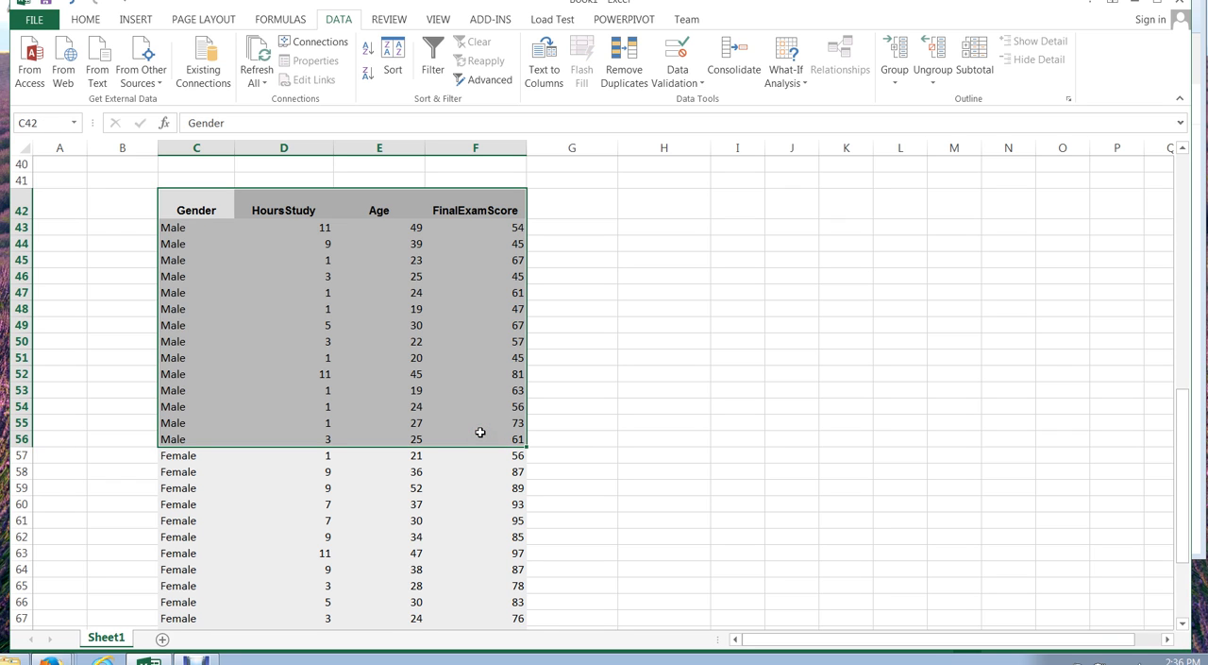
{"action": "key", "text": "ctrl+c"}
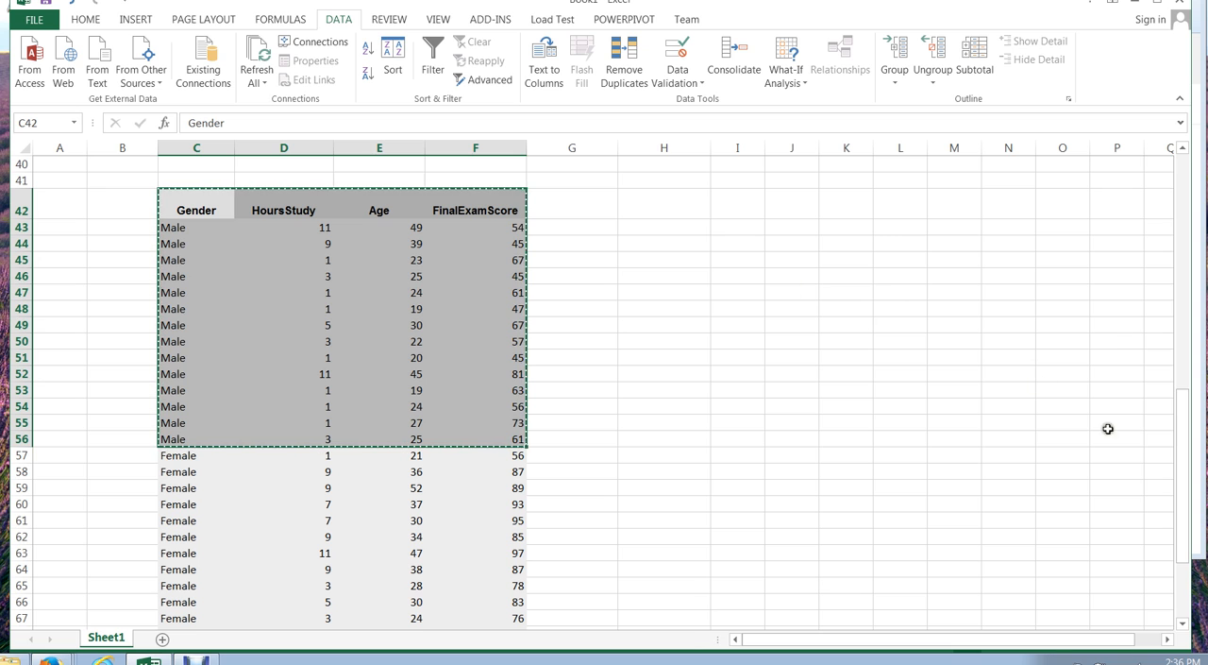
{"action": "left_click_drag", "start_coordinate": [1183, 423], "coordinate": [1176, 481]}
{"action": "left_click", "coordinate": [678, 612]}
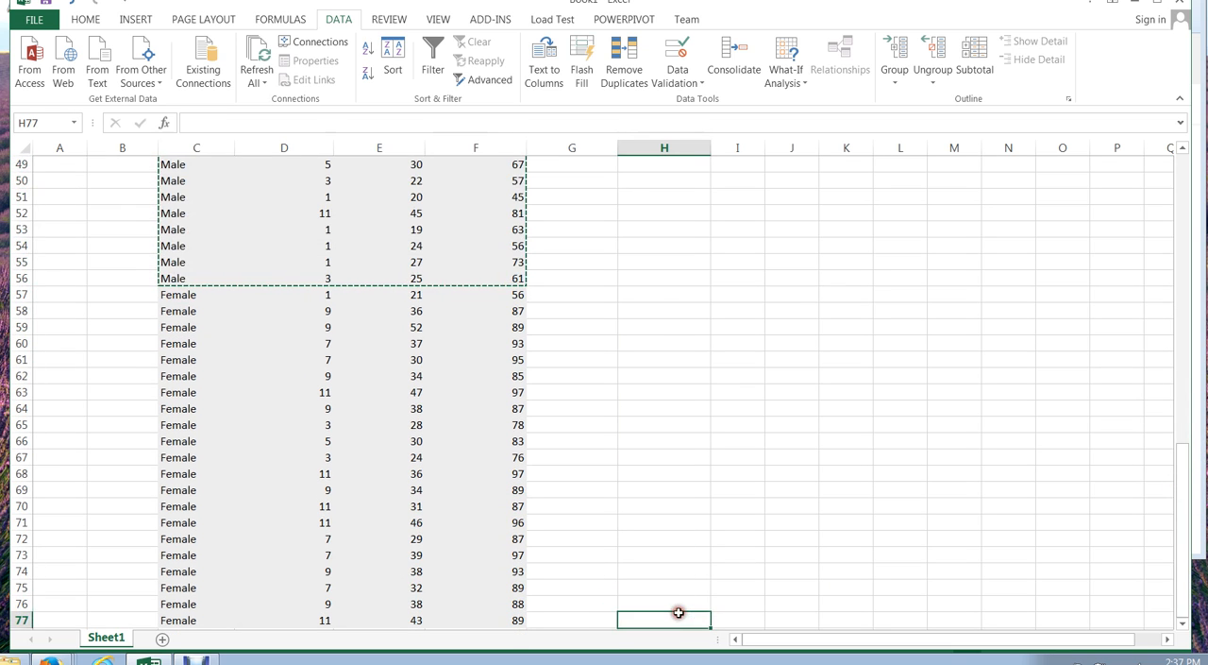
{"action": "key", "text": "Down"}
{"action": "key", "text": "Down"}
{"action": "key", "text": "Down"}
{"action": "key", "text": "Down"}
{"action": "key", "text": "Down"}
{"action": "key", "text": "Down"}
{"action": "key", "text": "Down"}
{"action": "key", "text": "Down"}
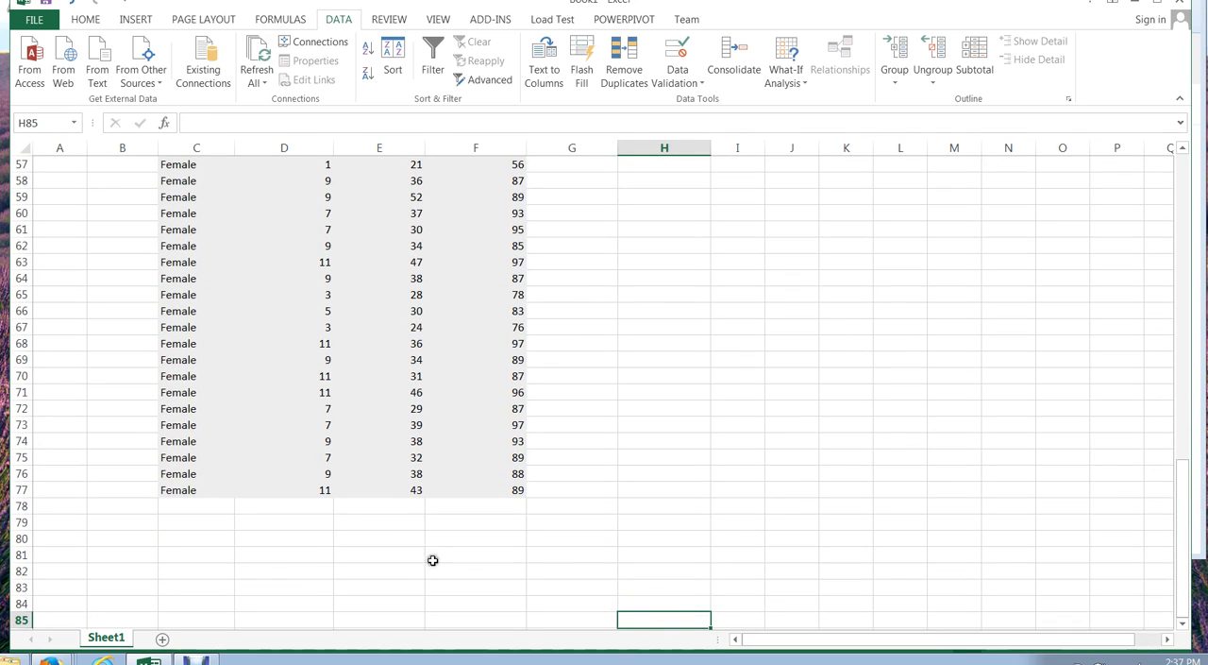
{"action": "left_click", "coordinate": [192, 589]}
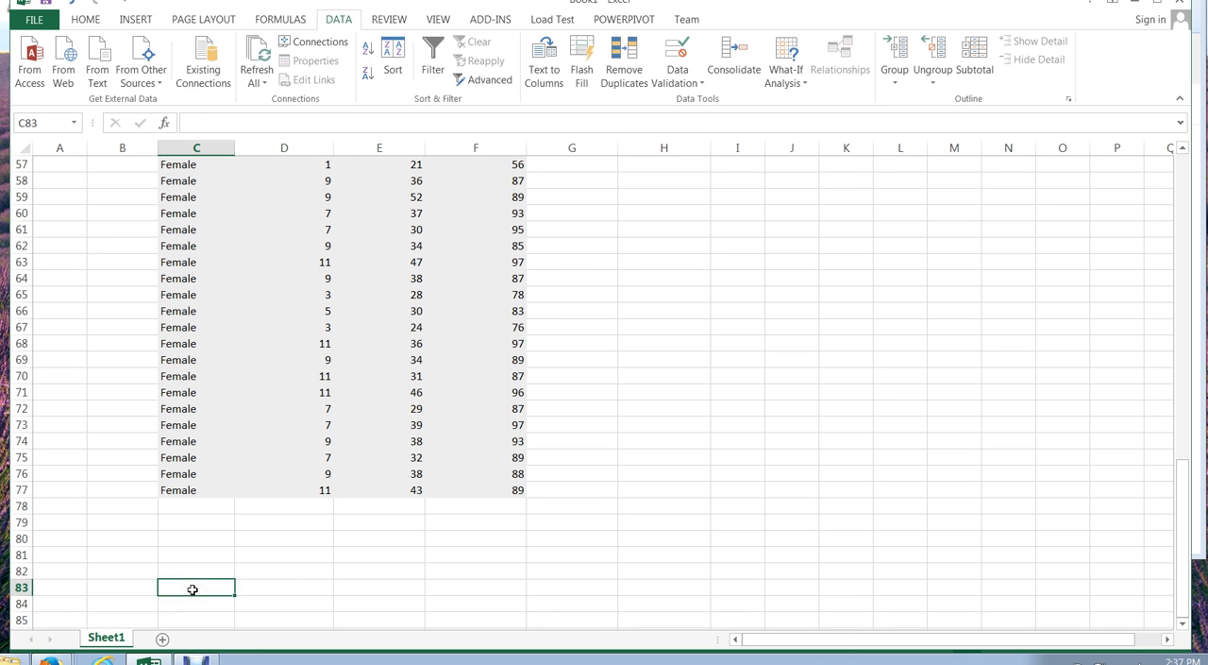
{"action": "key", "text": "ctrl+v"}
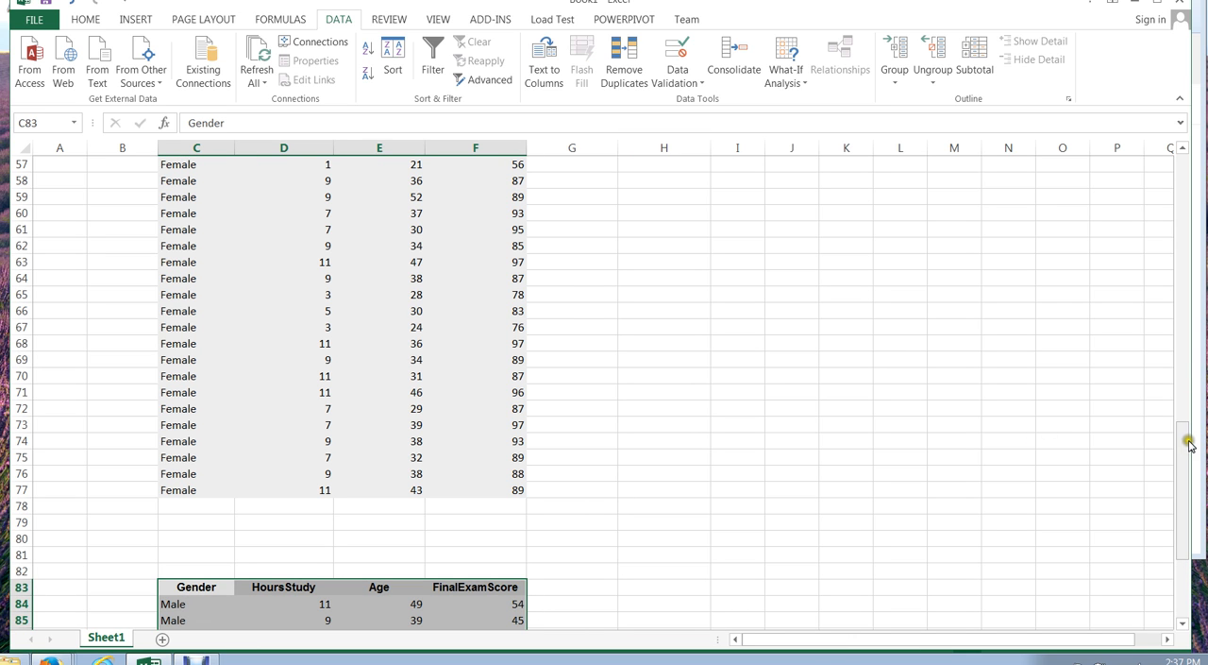
- Delete the HoursStudy and Age cells D83:E97 from the Male table, shifting cells up
{"action": "left_click_drag", "start_coordinate": [1186, 438], "coordinate": [1183, 510]}
{"action": "left_click", "coordinate": [651, 424]}
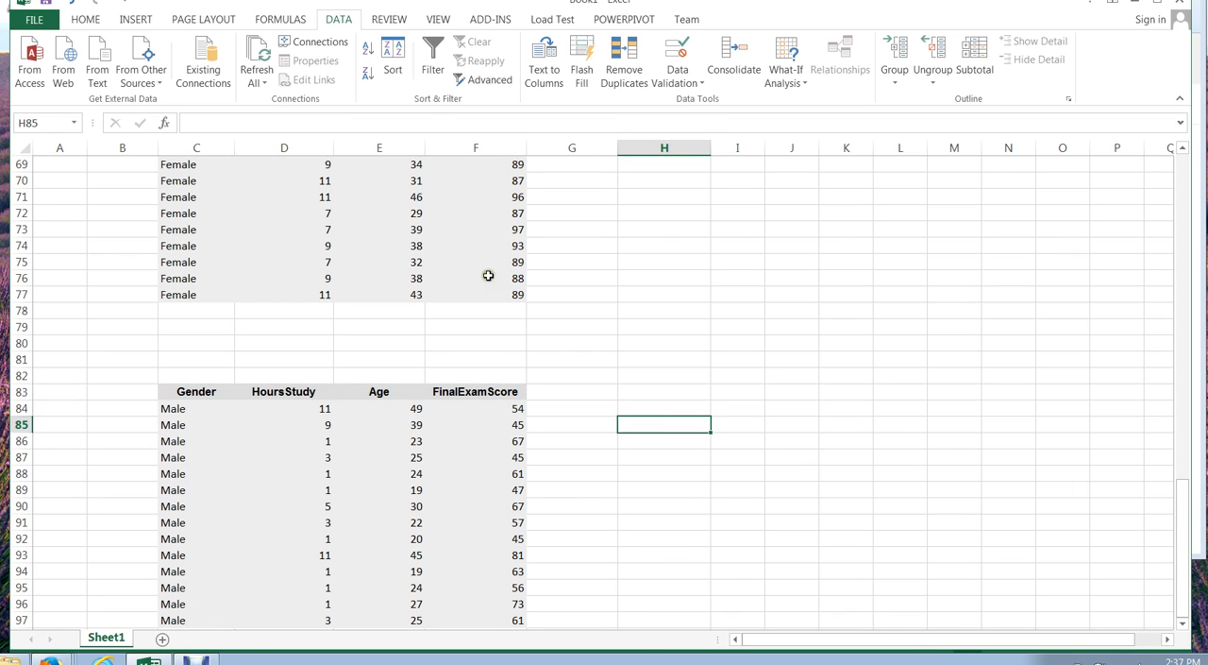
{"action": "left_click_drag", "start_coordinate": [272, 387], "coordinate": [345, 619]}
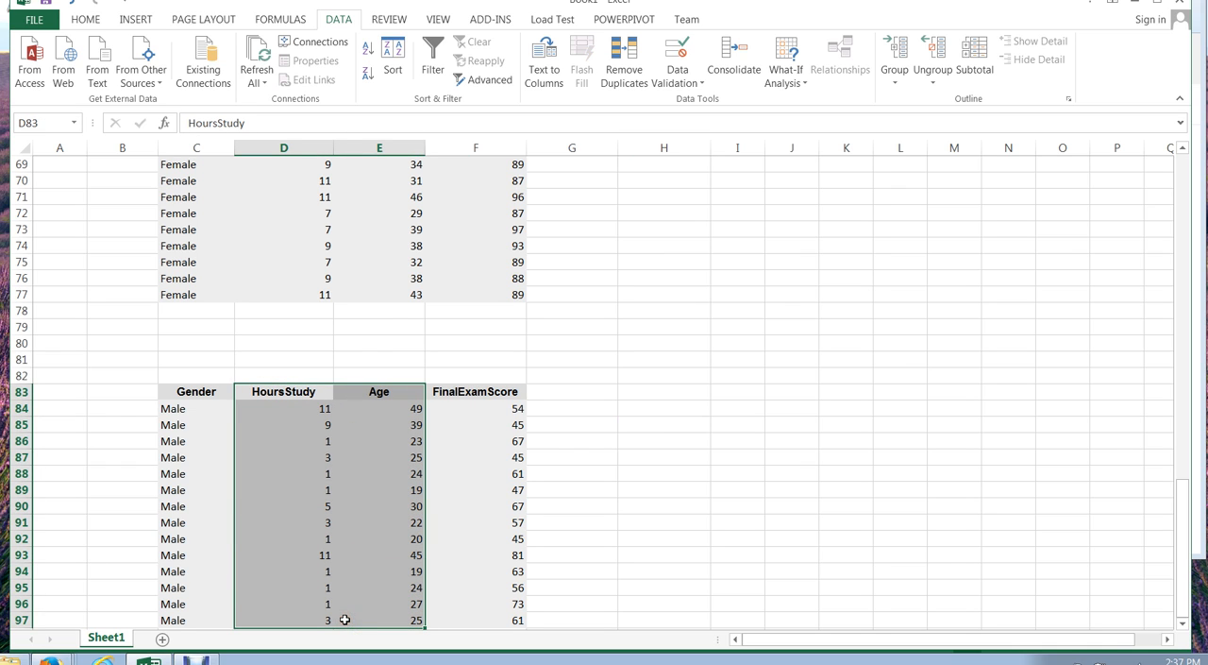
{"action": "right_click", "coordinate": [344, 619]}
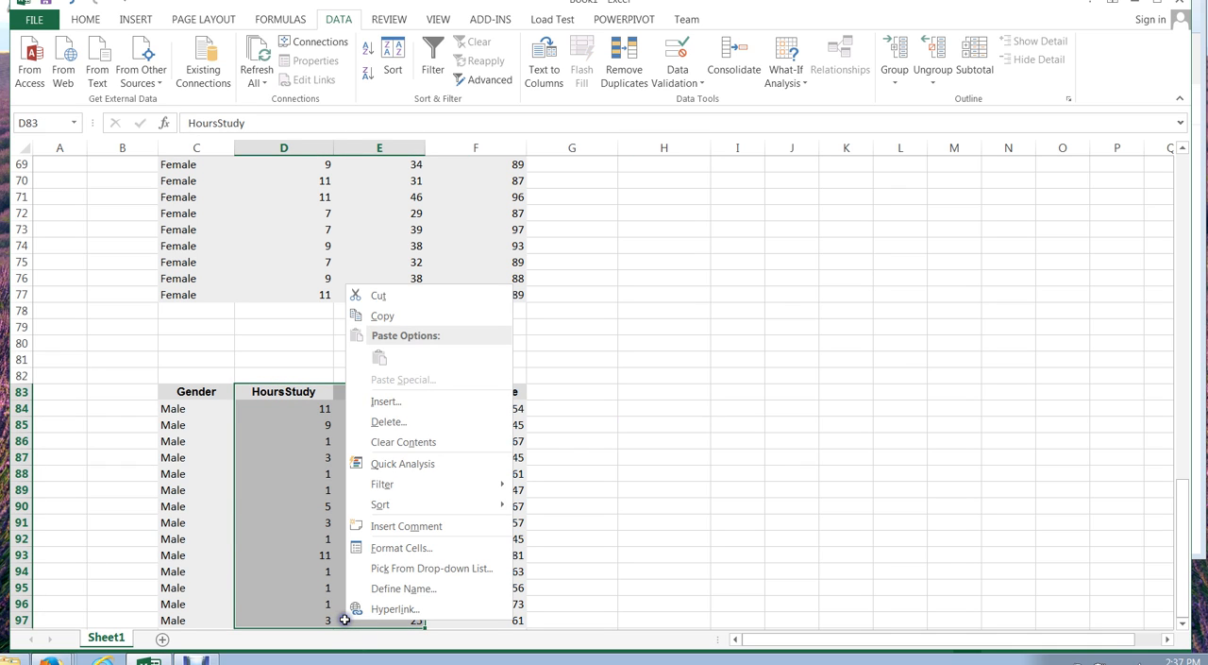
{"action": "left_click", "coordinate": [395, 422]}
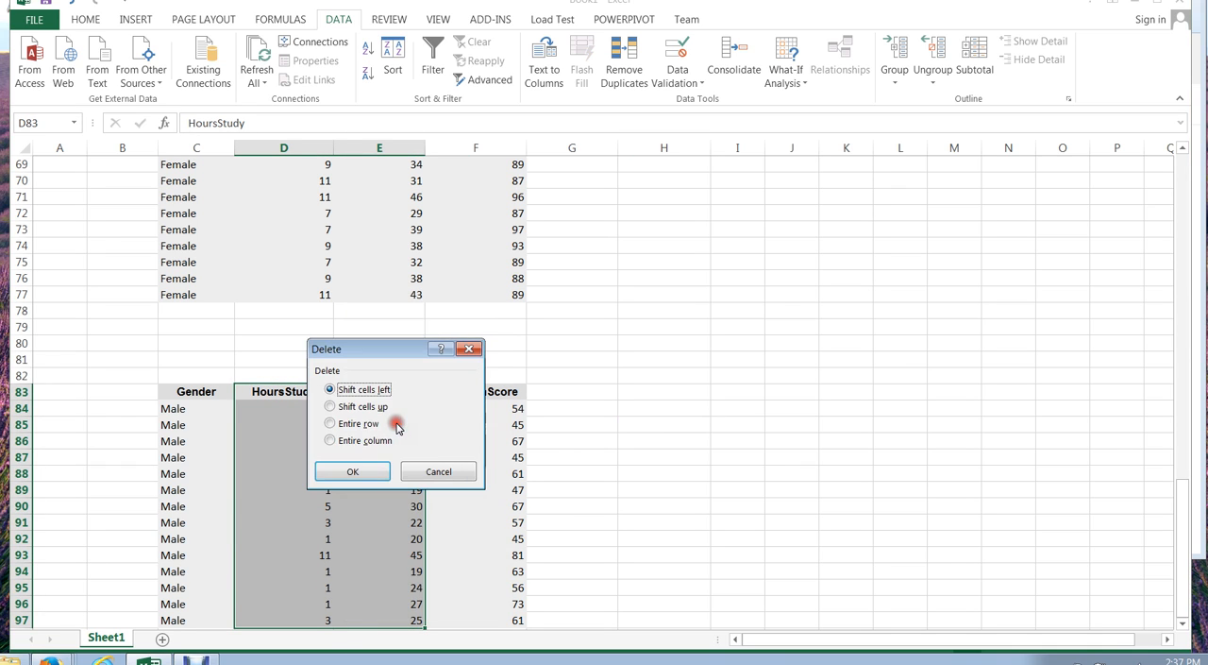
{"action": "left_click", "coordinate": [330, 406]}
{"action": "left_click", "coordinate": [364, 472]}
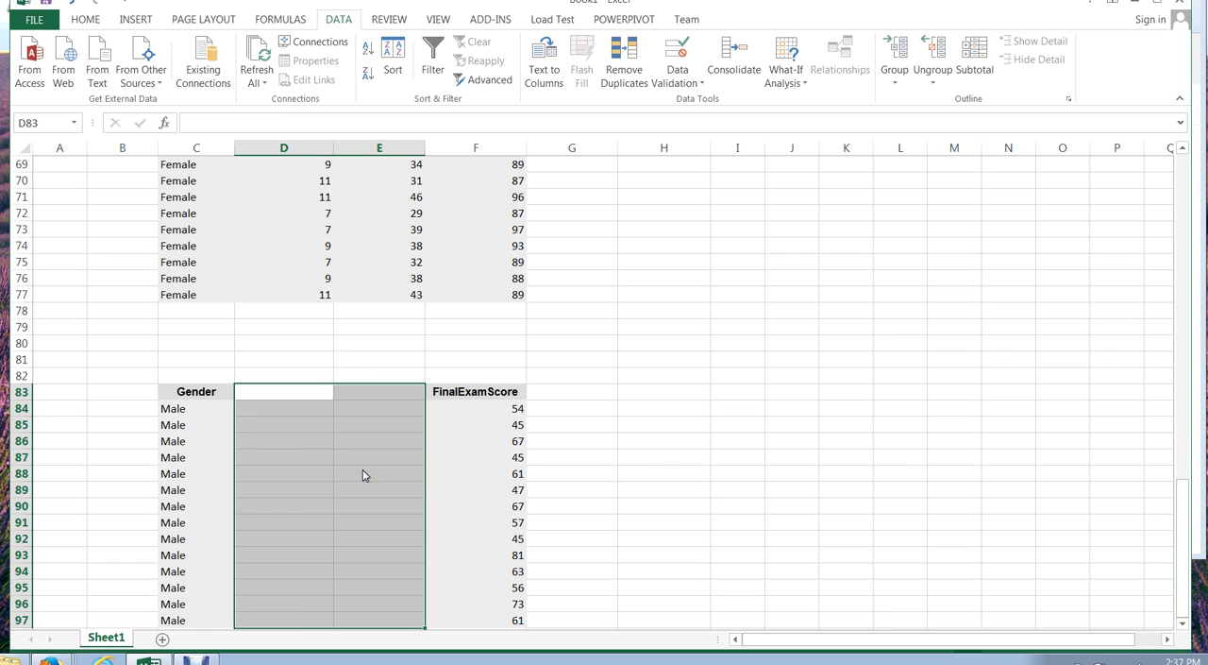
- Move the Male table's FinalExamScore column from F83:F97 to D83, directly beside Gender
{"action": "left_click", "coordinate": [454, 455]}
{"action": "left_click_drag", "start_coordinate": [431, 389], "coordinate": [256, 393]}
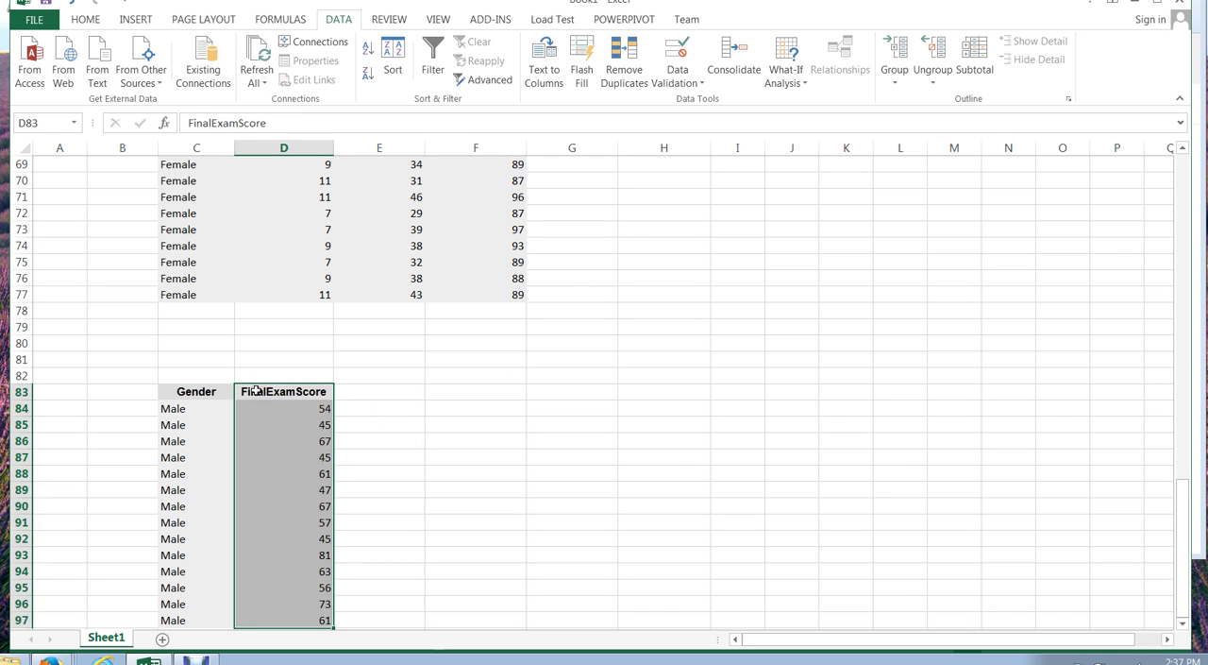
{"action": "left_click", "coordinate": [403, 408]}
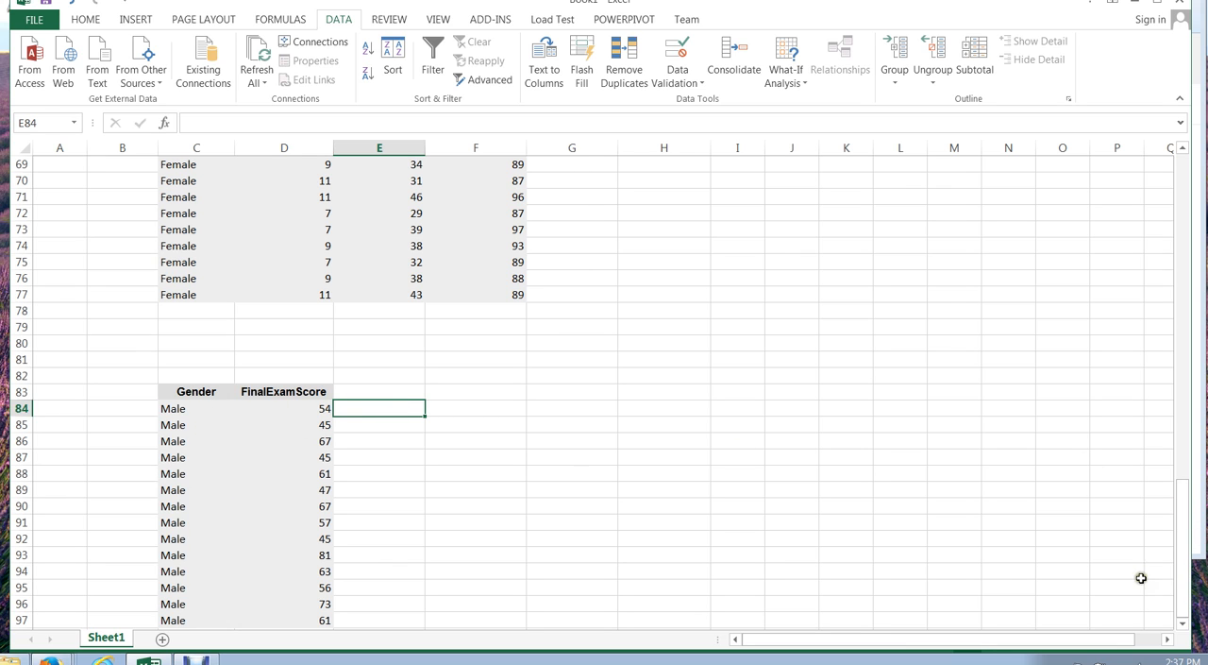
- Move the Female rows C57:F77 next to the Male table, starting at F83
{"action": "left_click_drag", "start_coordinate": [1187, 559], "coordinate": [1180, 480]}
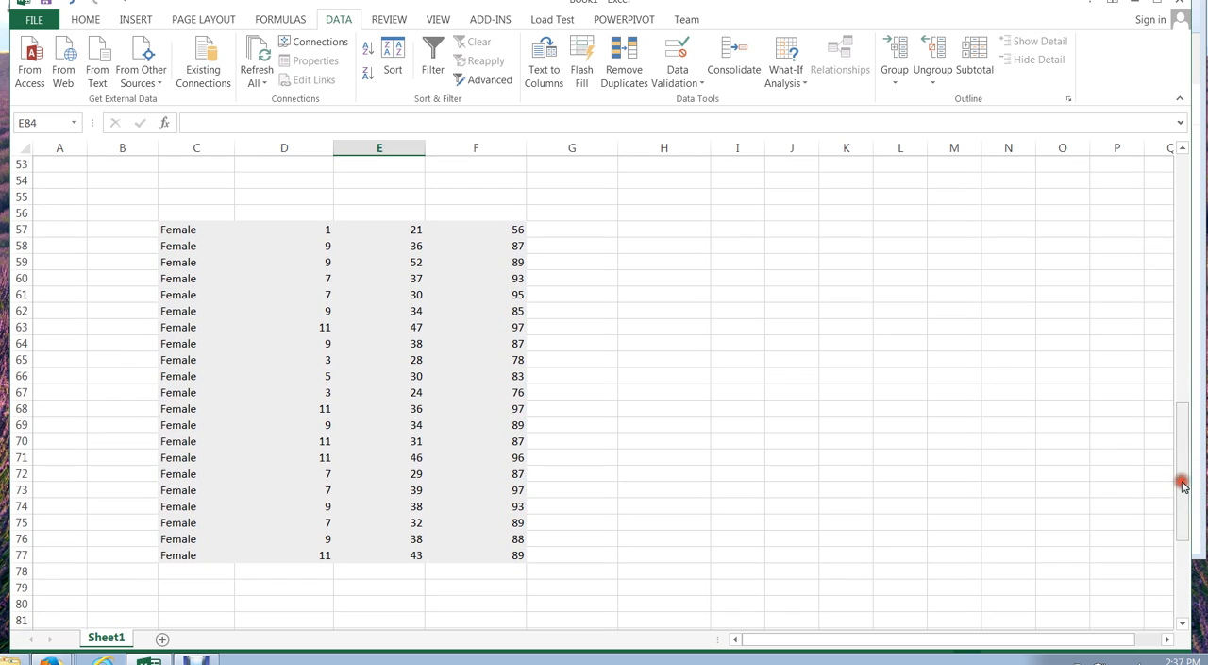
{"action": "left_click", "coordinate": [179, 230]}
{"action": "mouse_move", "coordinate": [179, 230]}
{"action": "left_mouse_down"}
{"action": "mouse_move", "coordinate": [458, 391]}
{"action": "mouse_move", "coordinate": [452, 549]}
{"action": "left_mouse_up"}
{"action": "key", "text": "ctrl+c"}
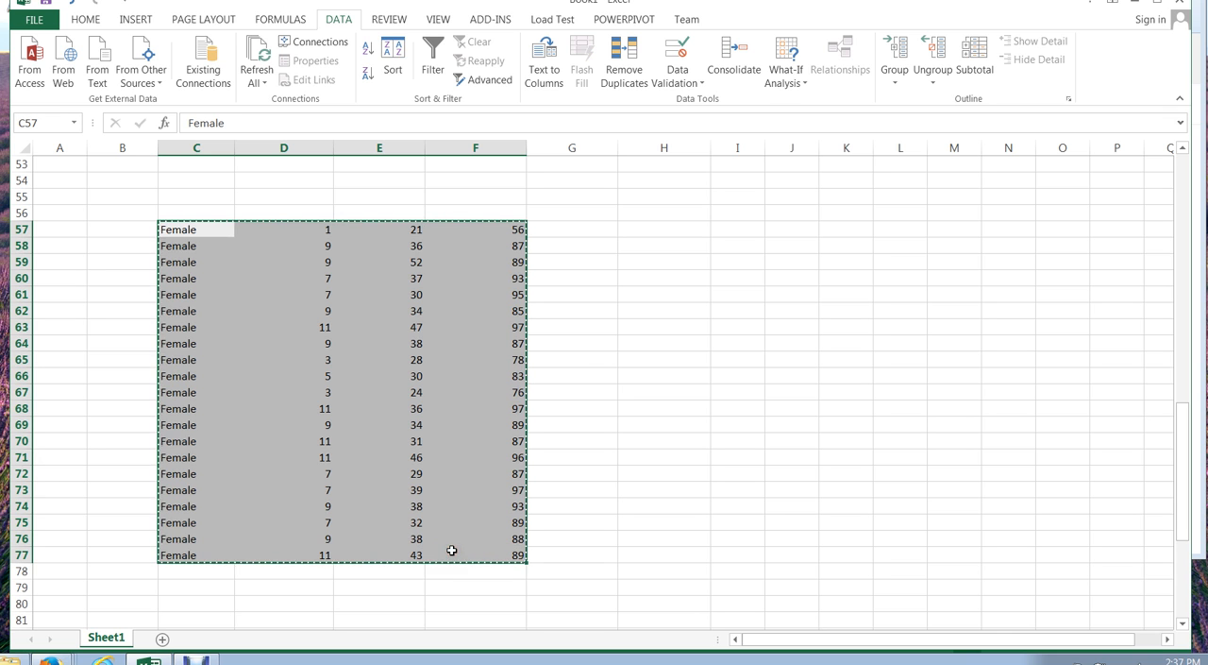
{"action": "left_click", "coordinate": [1051, 432]}
{"action": "left_click_drag", "start_coordinate": [1179, 426], "coordinate": [1179, 525]}
{"action": "left_click", "coordinate": [433, 394]}
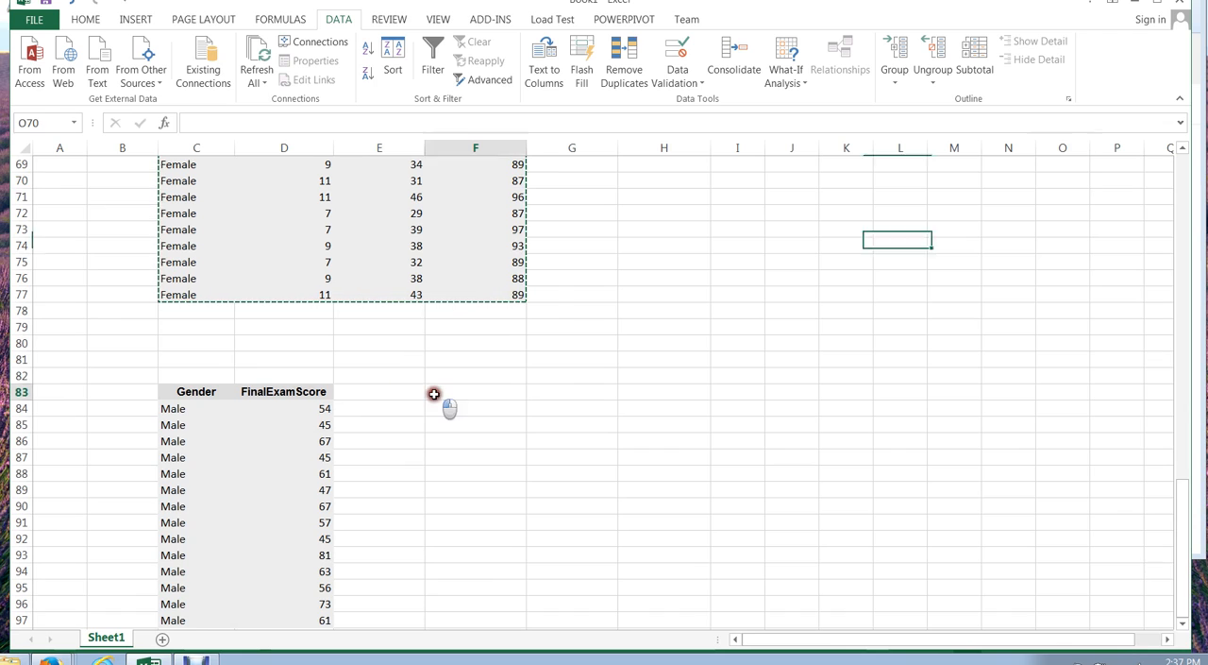
{"action": "key", "text": "ctrl+v"}
{"action": "key", "text": "ctrl+q"}
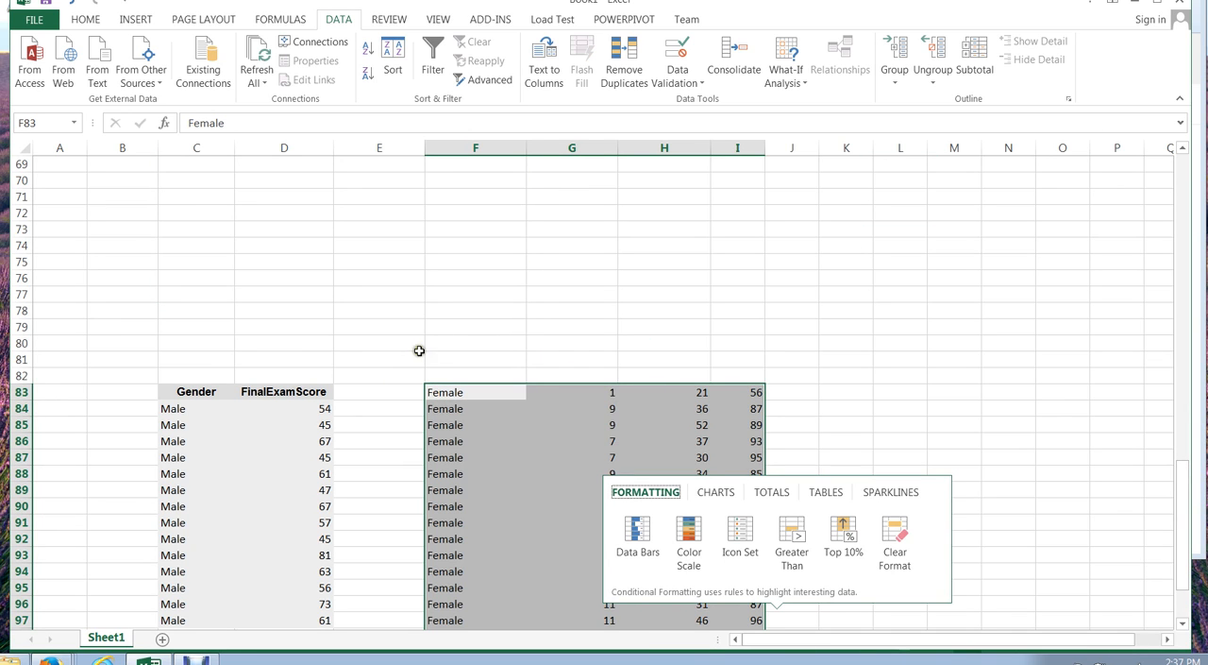
- Delete cells G82:H103, the HoursStudy and Age values of the Female rows, shifting the remaining cells left
{"action": "left_click", "coordinate": [478, 392]}
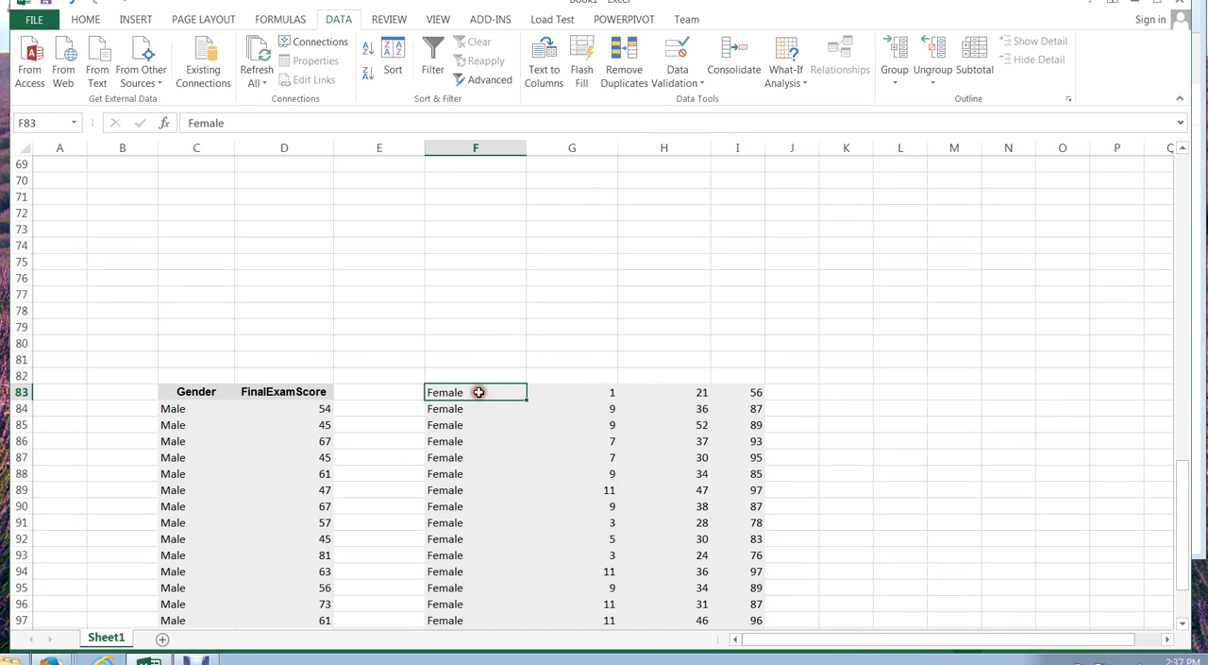
{"action": "left_click_drag", "start_coordinate": [567, 375], "coordinate": [642, 602]}
{"action": "right_click", "coordinate": [642, 528]}
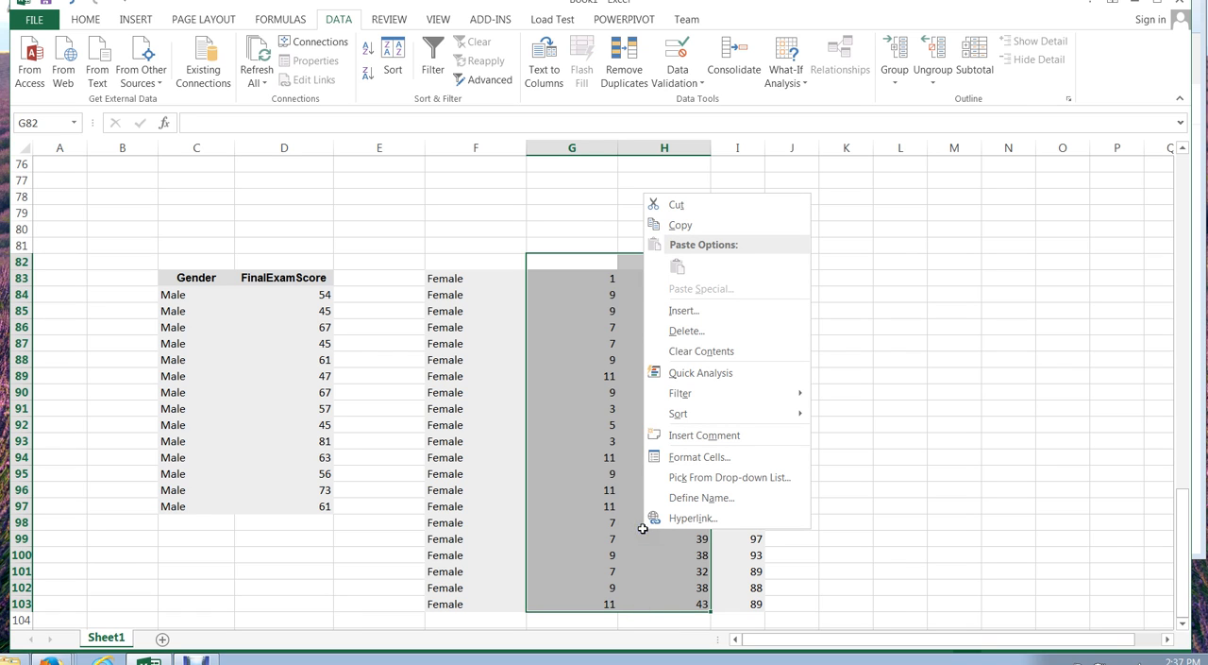
{"action": "left_click", "coordinate": [684, 331]}
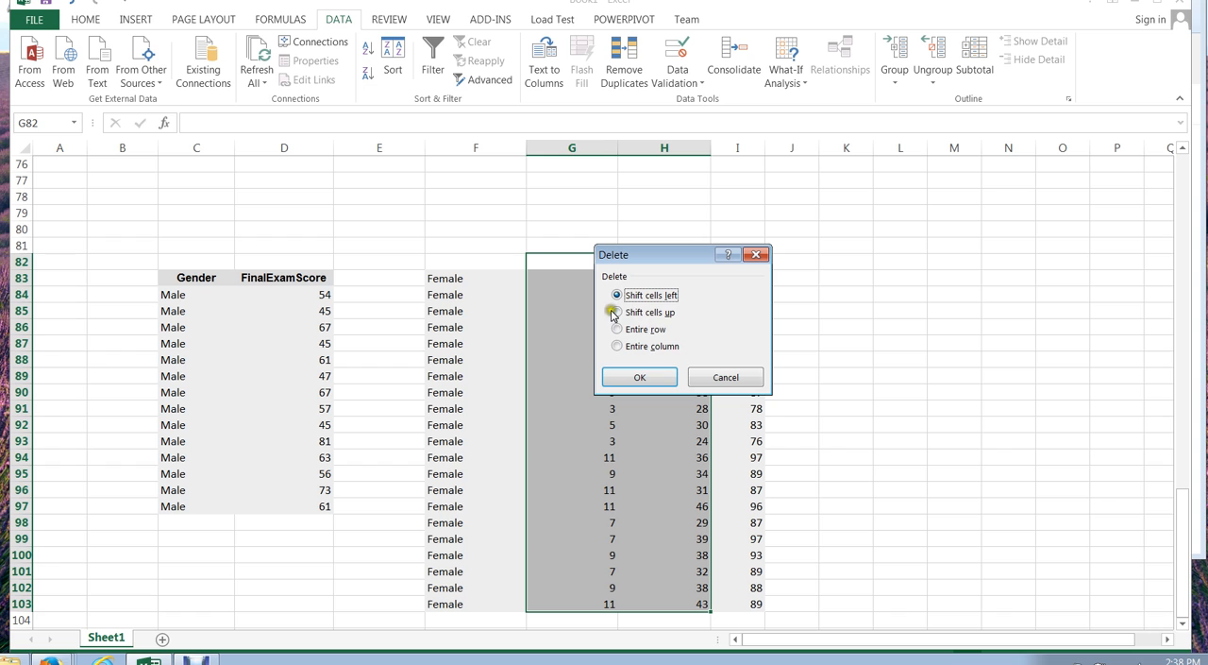
{"action": "left_click", "coordinate": [640, 377]}
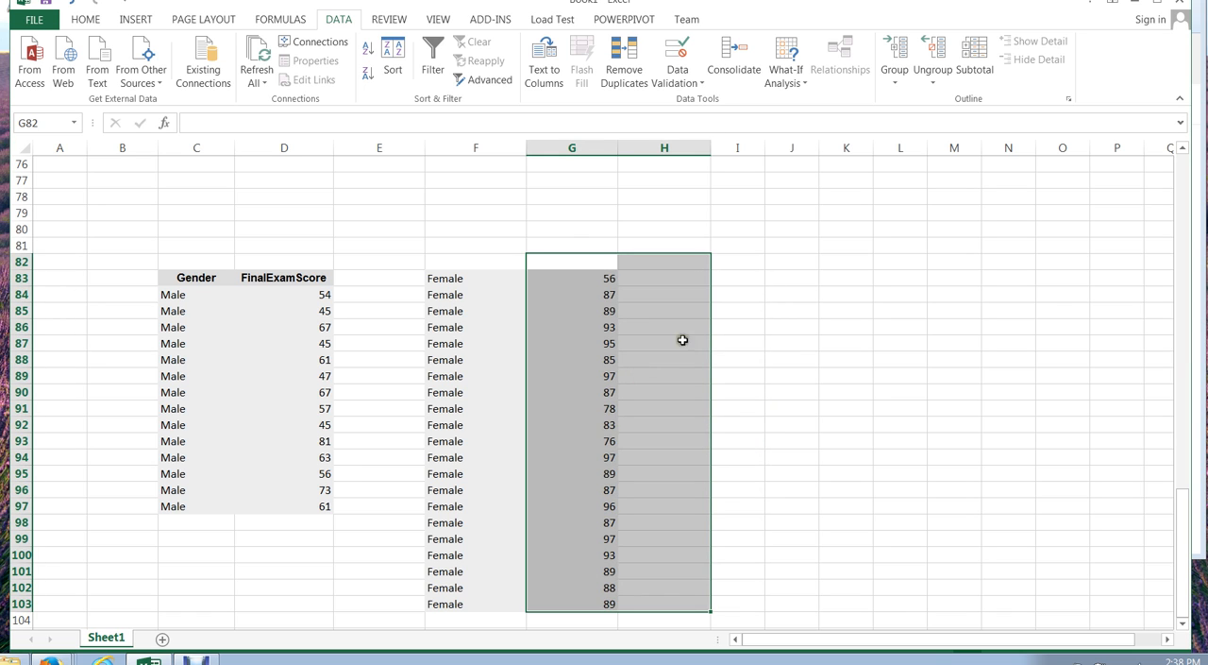
{"action": "left_click", "coordinate": [825, 339]}
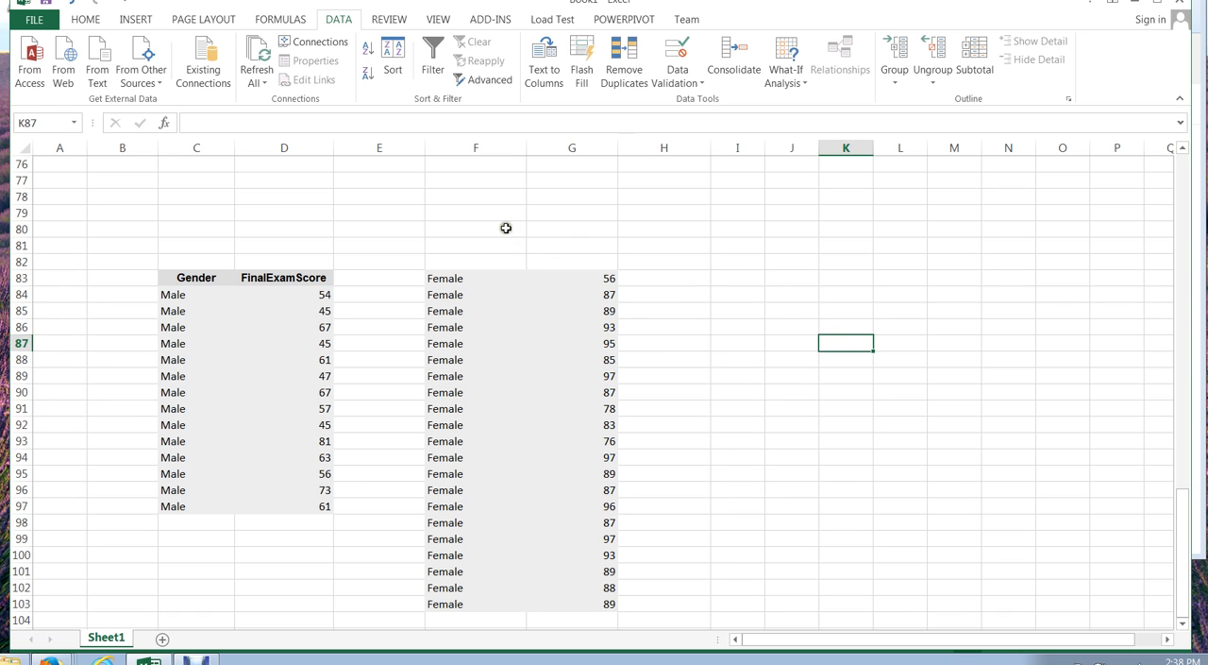
- Add the column headers Gender in F82 and Final in G82 above the Female data
{"action": "left_click", "coordinate": [486, 260]}
{"action": "type", "text": "Gender"}
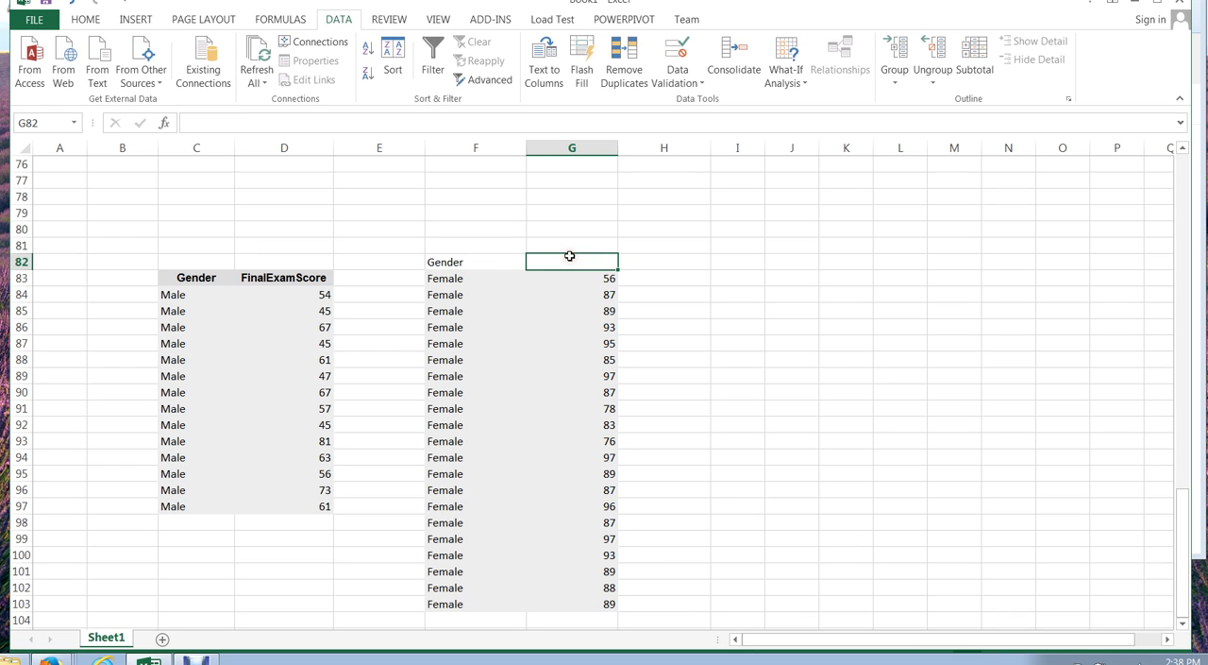
{"action": "type", "text": "Final"}
{"action": "key", "text": "Tab"}
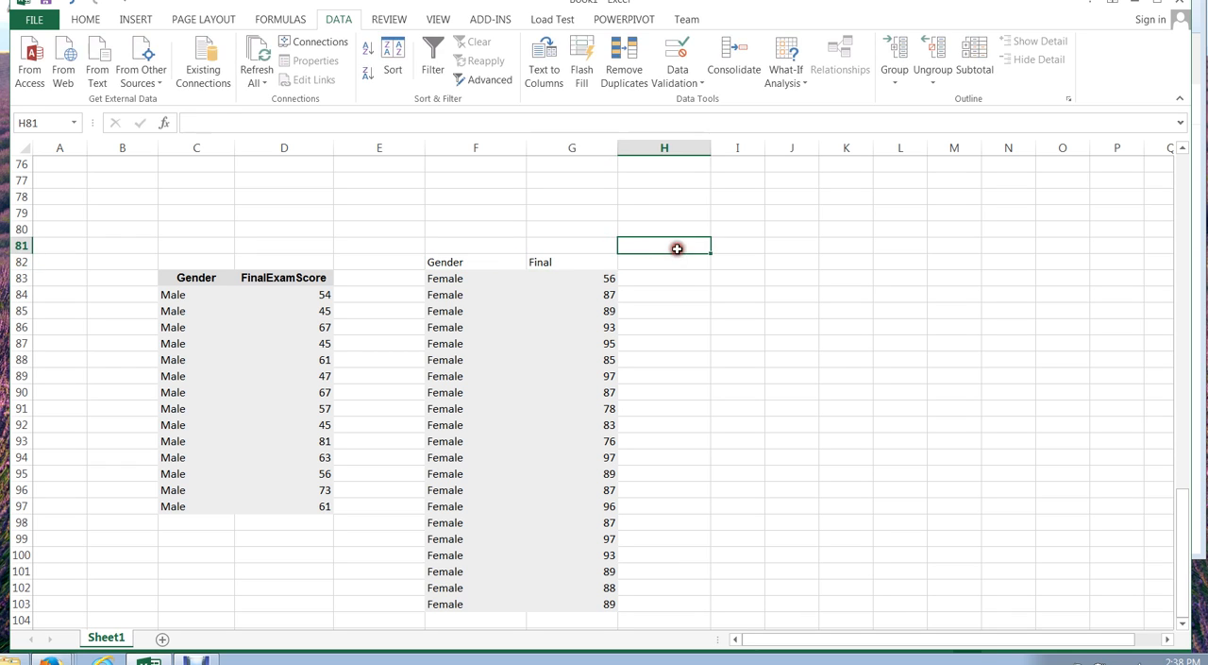
- Make the Female table's Gender and Final headers in F82 and G82 bold
{"action": "left_click", "coordinate": [463, 262]}
{"action": "key", "text": "ctrl+b"}
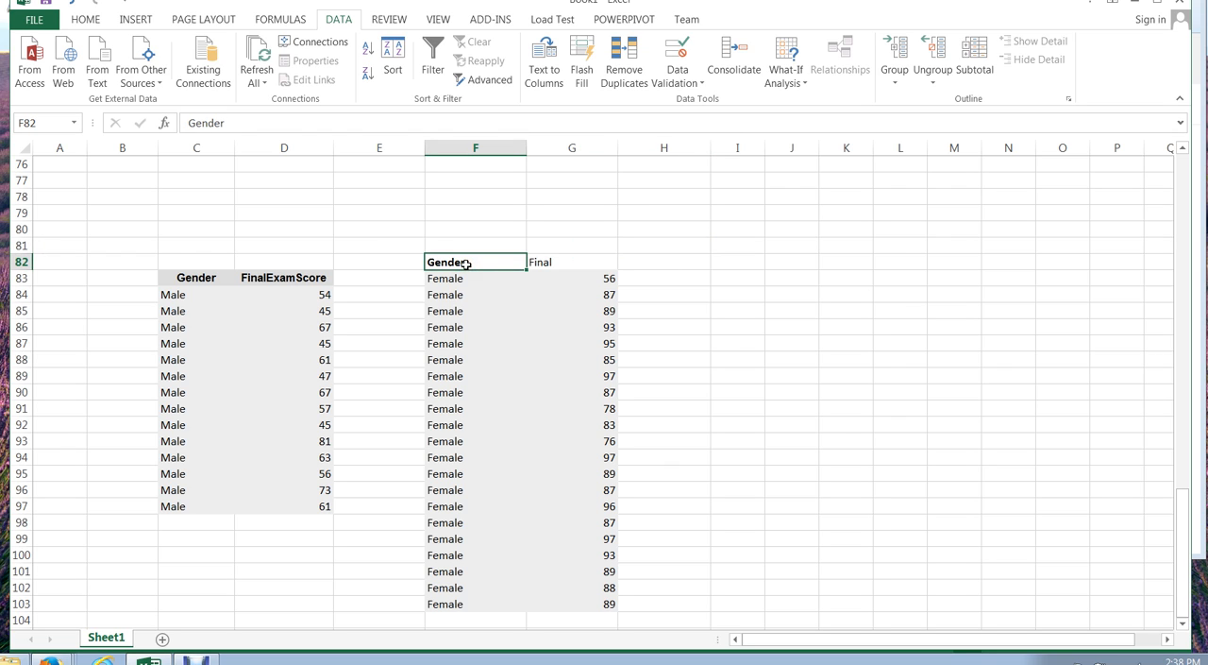
{"action": "left_click", "coordinate": [556, 262]}
{"action": "left_click", "coordinate": [735, 283]}
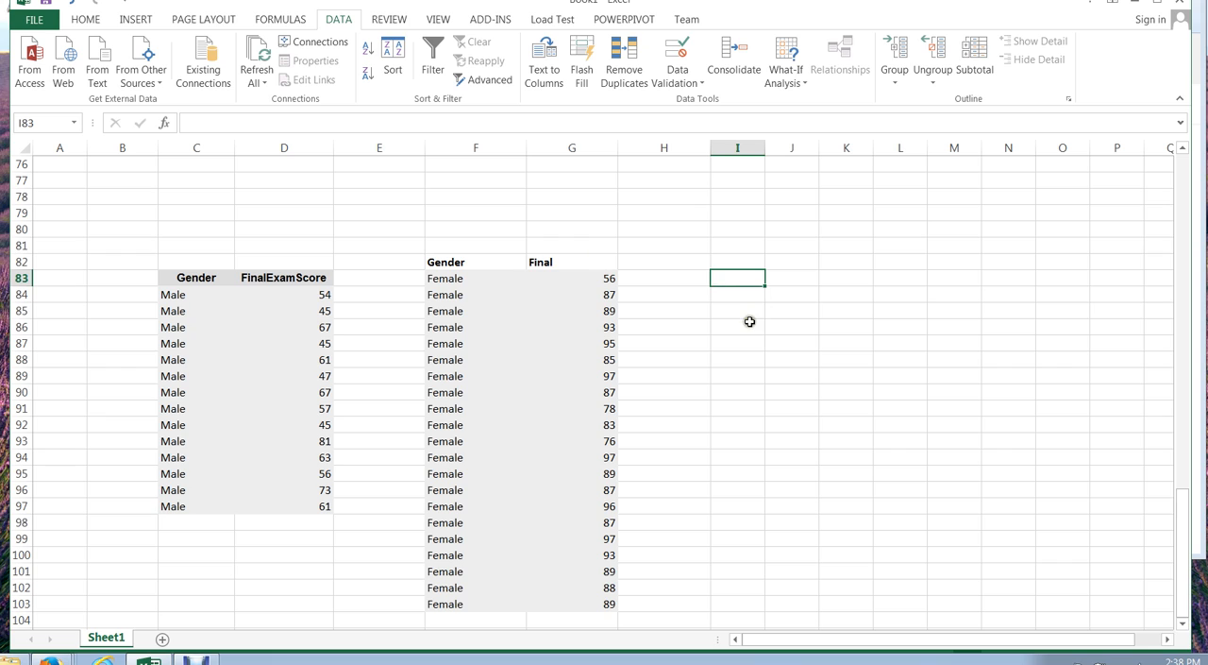
- Fill the Male table's FinalExamScore column, D83:D97, with light gold
{"action": "left_click", "coordinate": [1180, 512]}
{"action": "left_click_drag", "start_coordinate": [264, 280], "coordinate": [253, 509]}
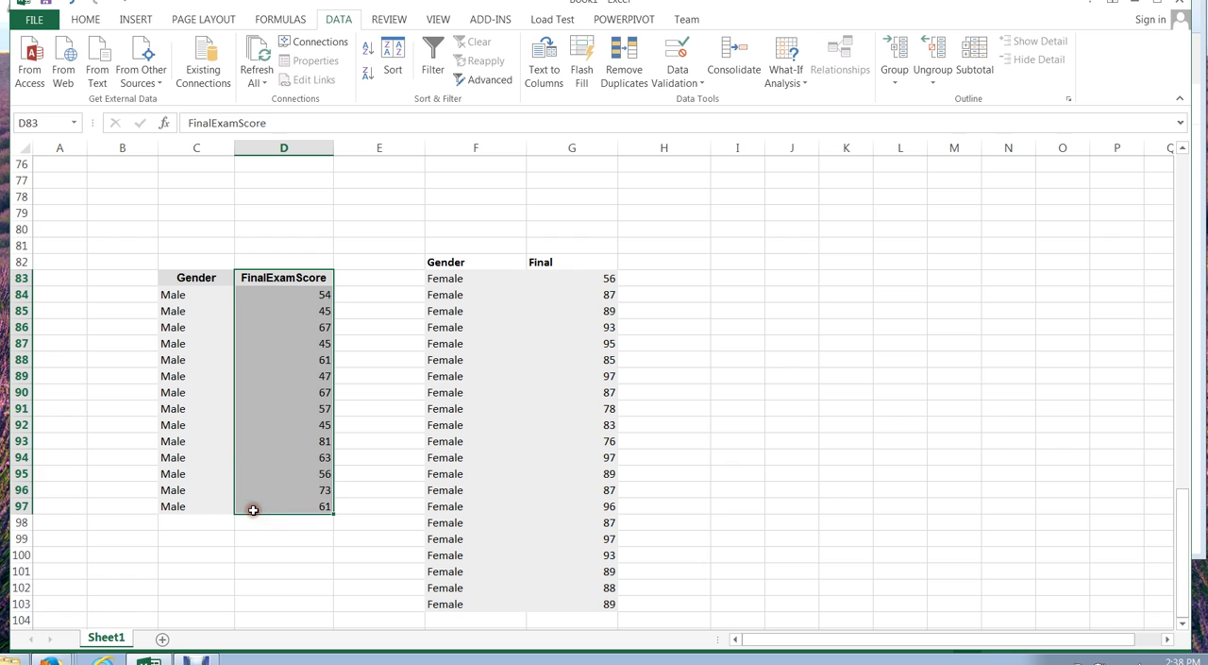
{"action": "left_click", "coordinate": [85, 19]}
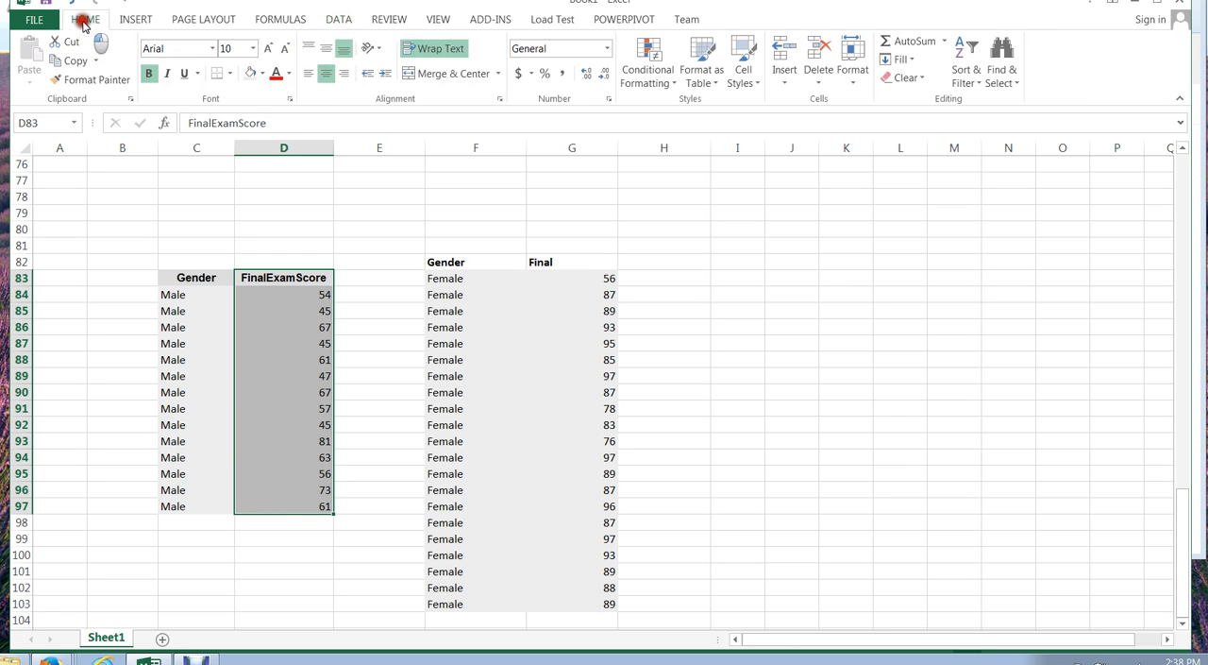
{"action": "left_click", "coordinate": [252, 73]}
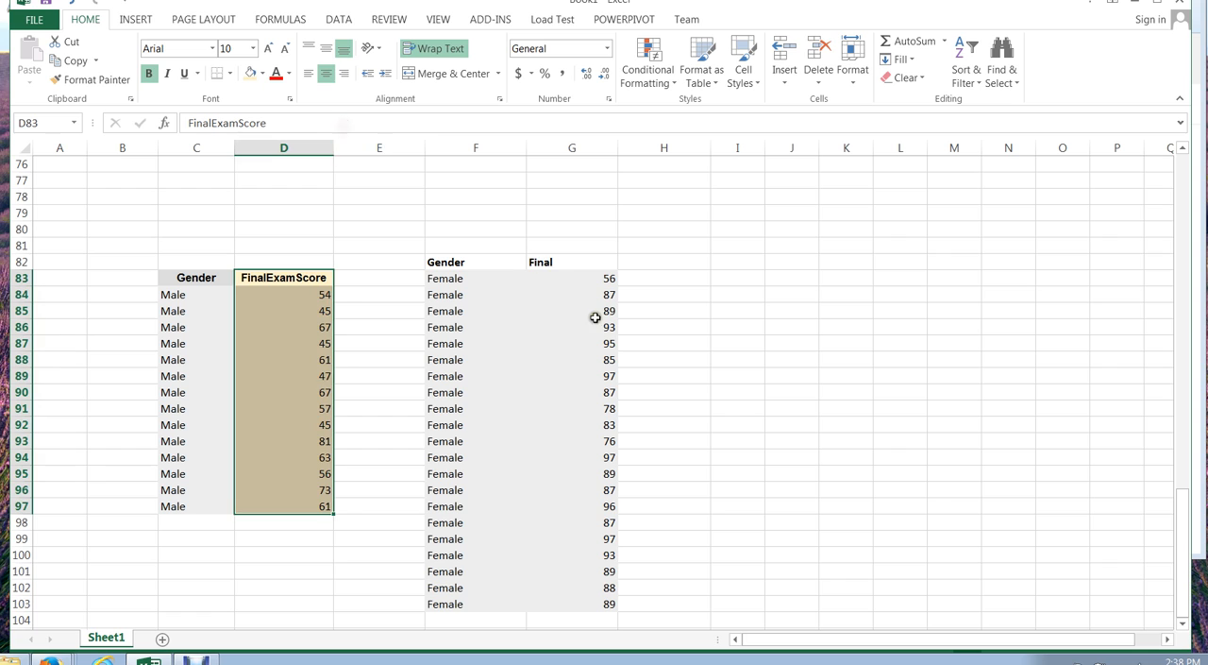
- Fill the Female table's final scores, G83:G103, with light blue
{"action": "left_click", "coordinate": [558, 305]}
{"action": "left_click", "coordinate": [548, 272]}
{"action": "left_click_drag", "start_coordinate": [548, 272], "coordinate": [541, 601]}
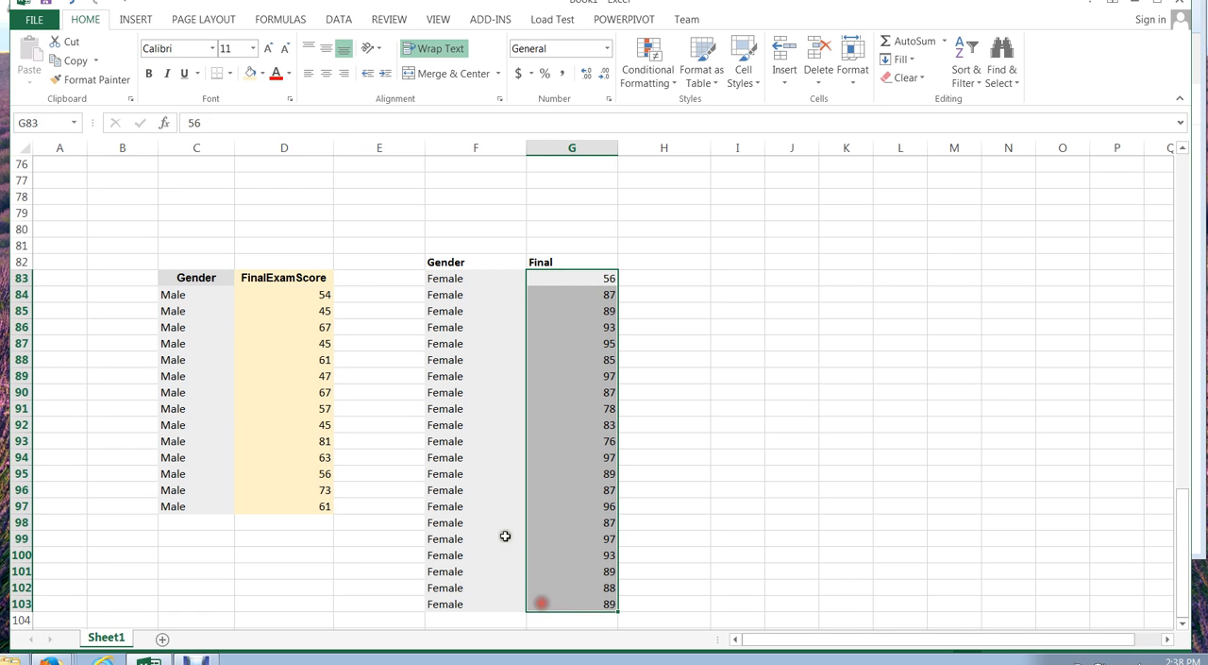
{"action": "left_click", "coordinate": [267, 72]}
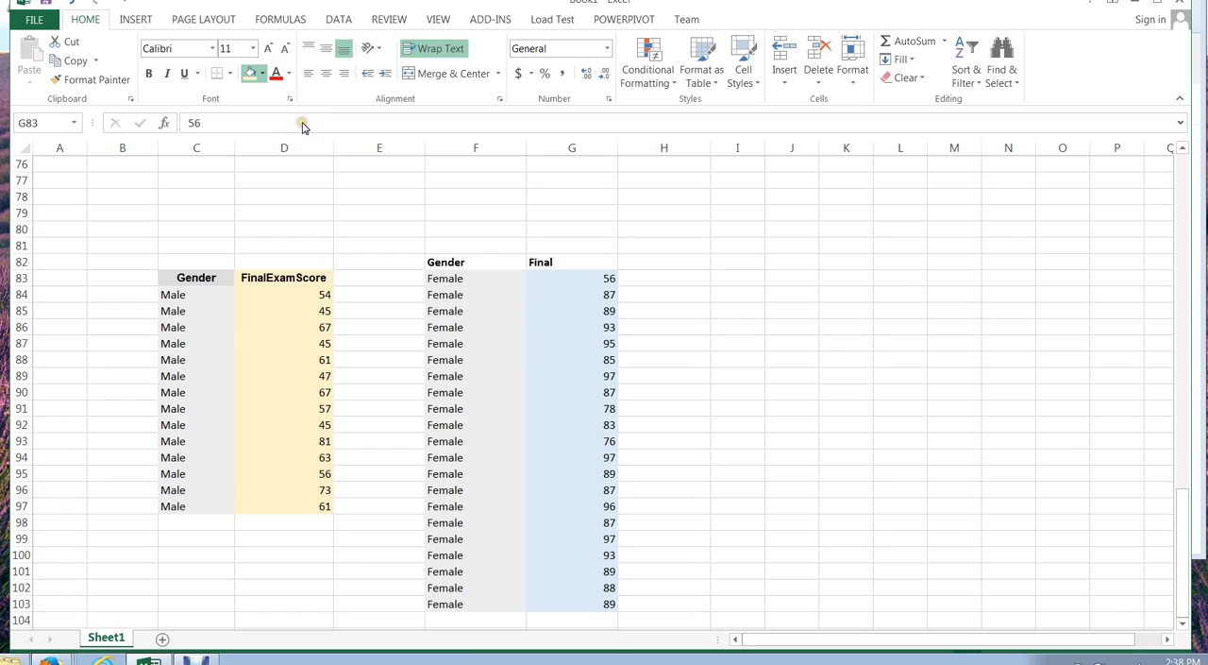
{"action": "left_click", "coordinate": [722, 313]}
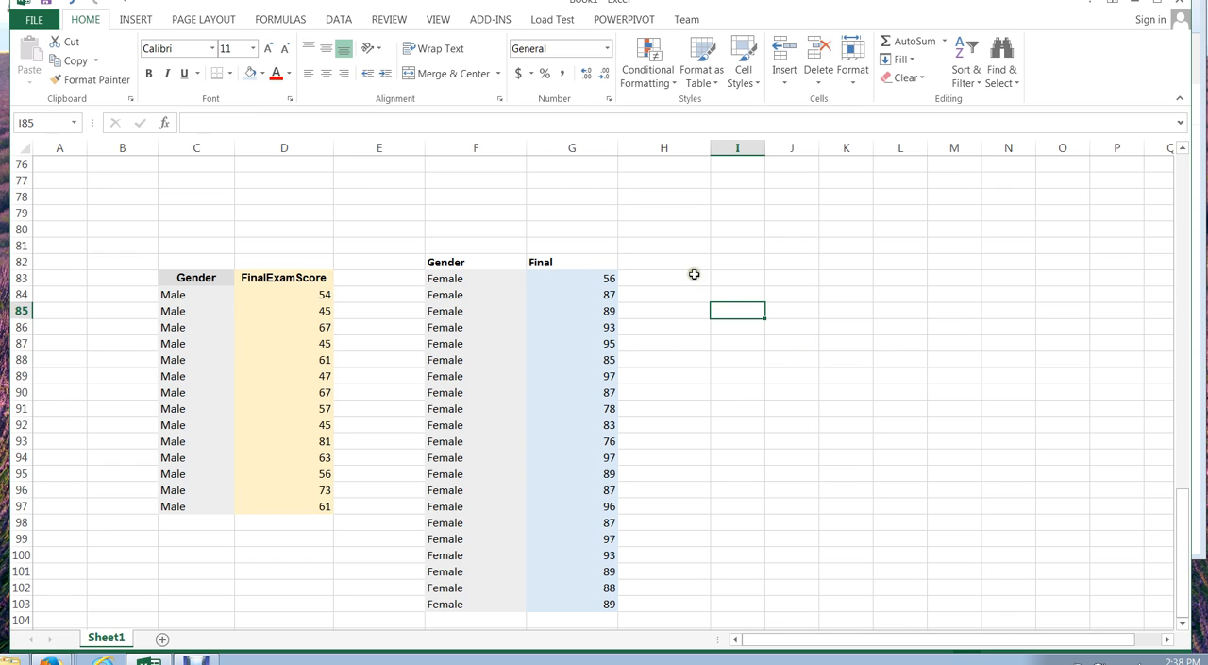
{"action": "left_click", "coordinate": [691, 341]}
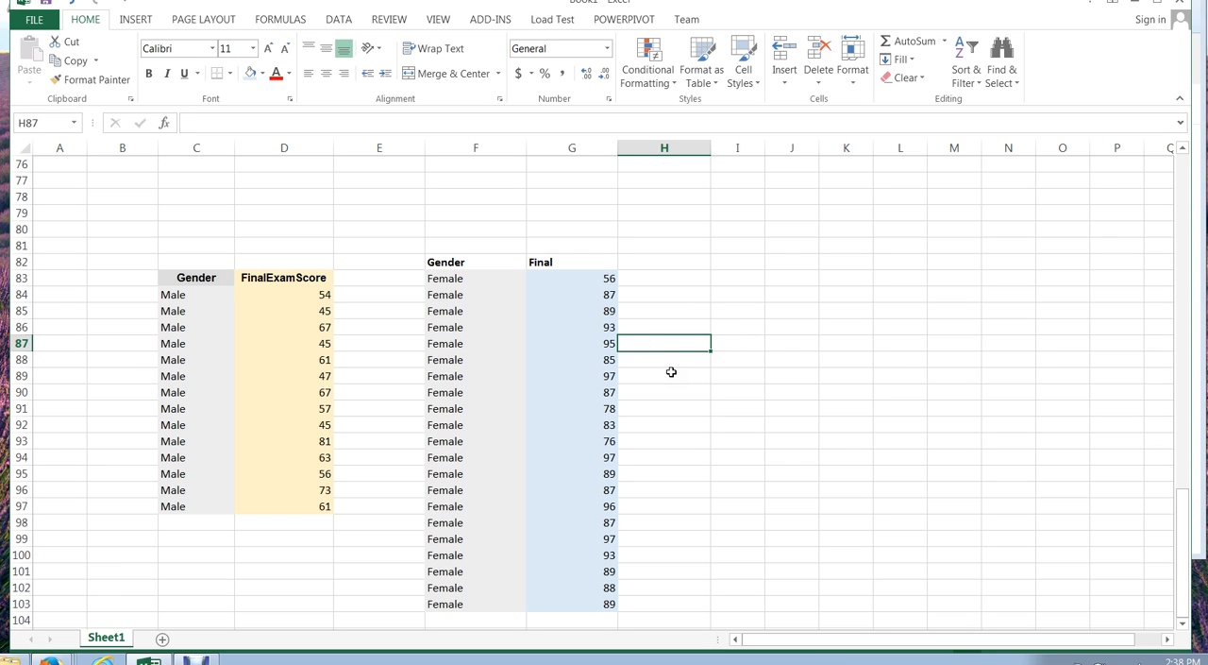
{"action": "type", "text": "="}
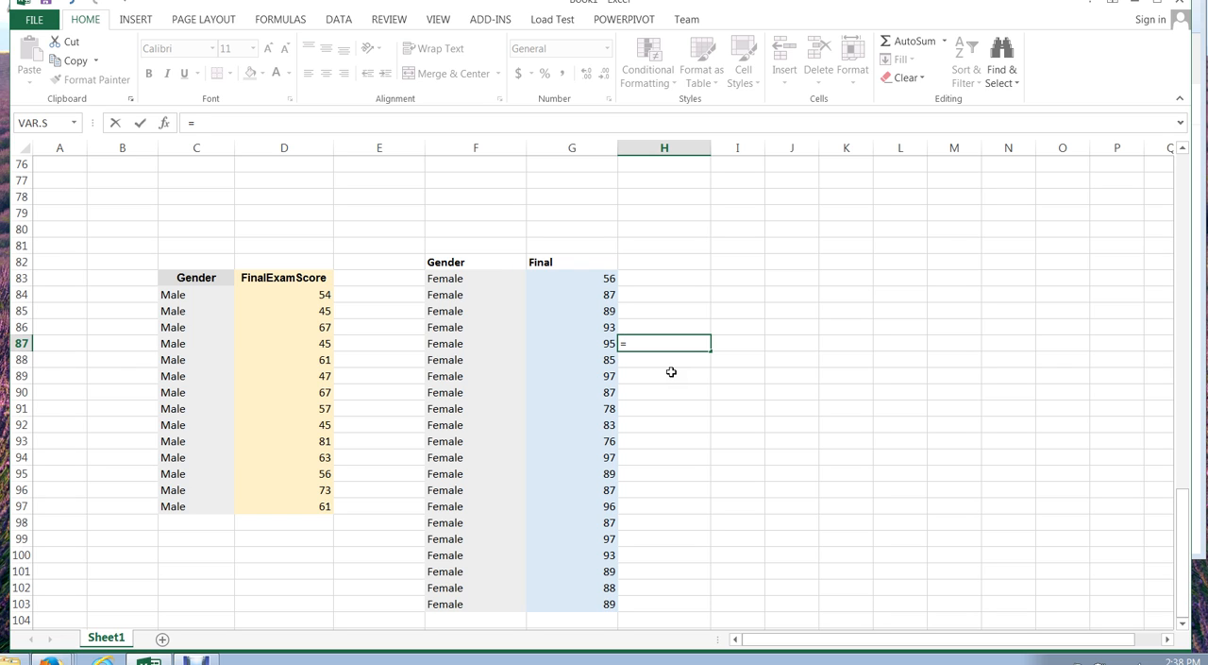
{"action": "type", "text": "t"}
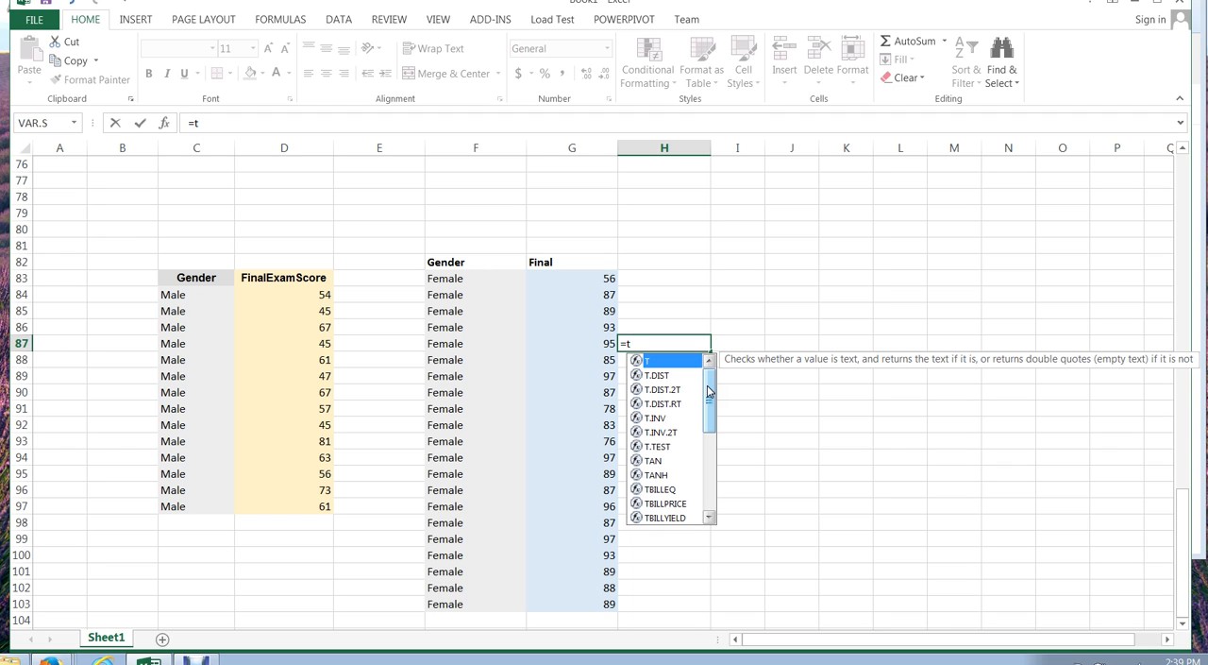
{"action": "key", "text": "BackSpace"}
{"action": "key", "text": "Escape"}
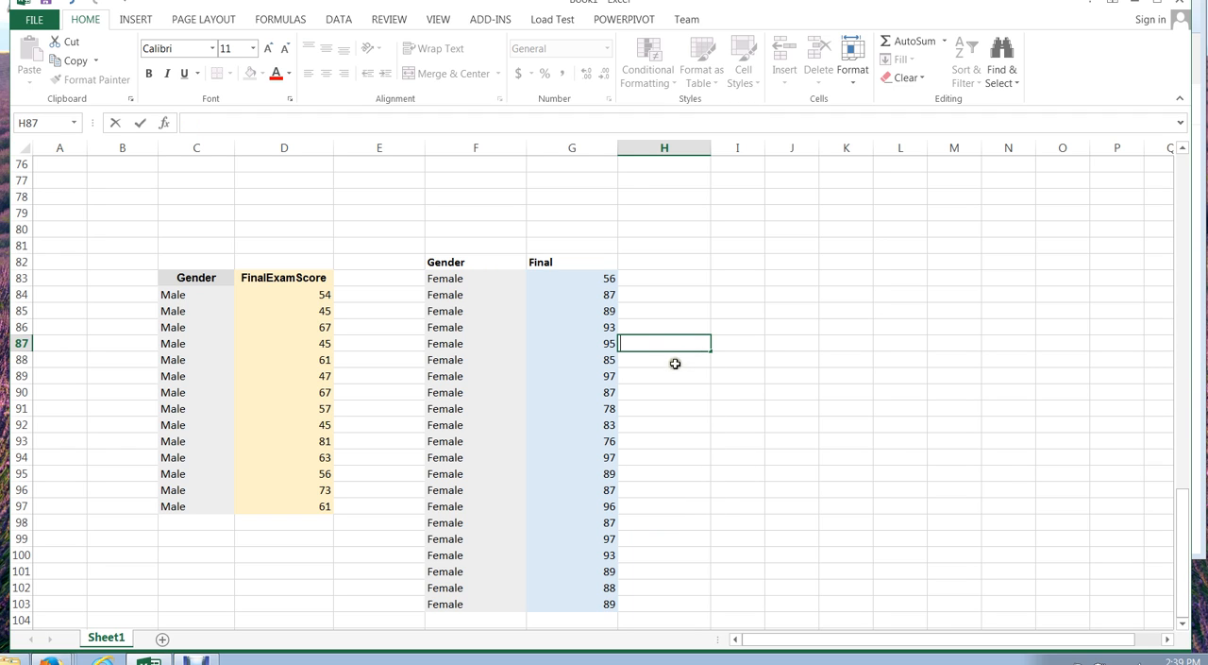
- Insert the statistical function T.TEST into cell H85 and open its function arguments
{"action": "left_click", "coordinate": [670, 311]}
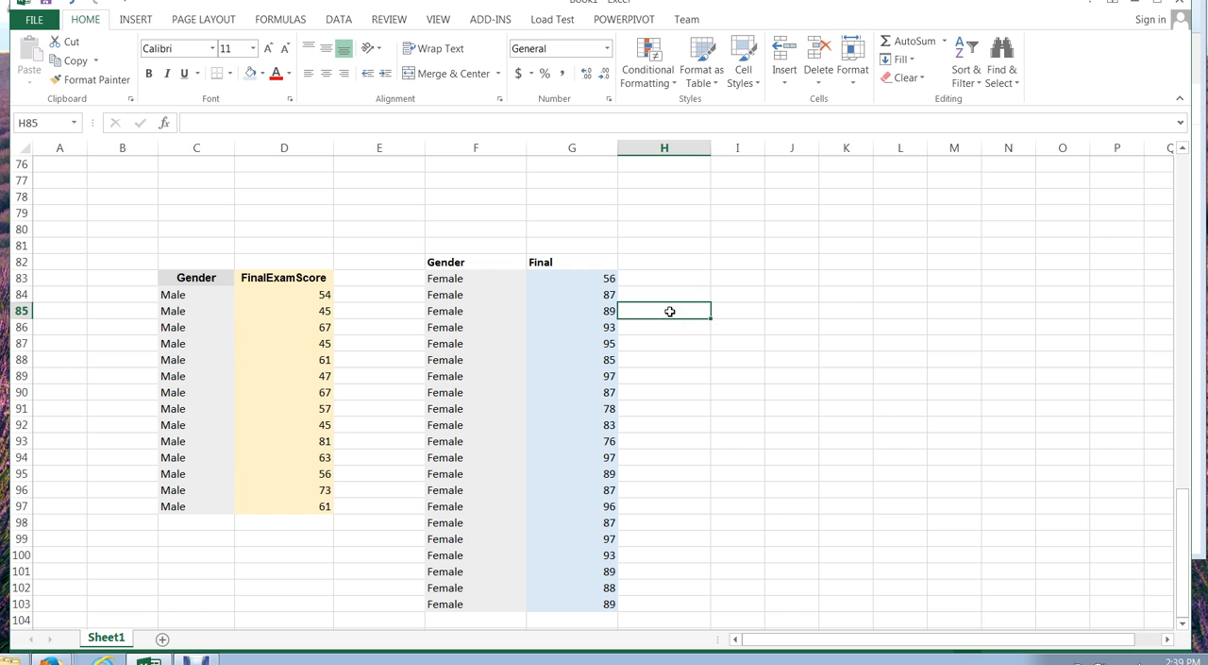
{"action": "left_click", "coordinate": [136, 19]}
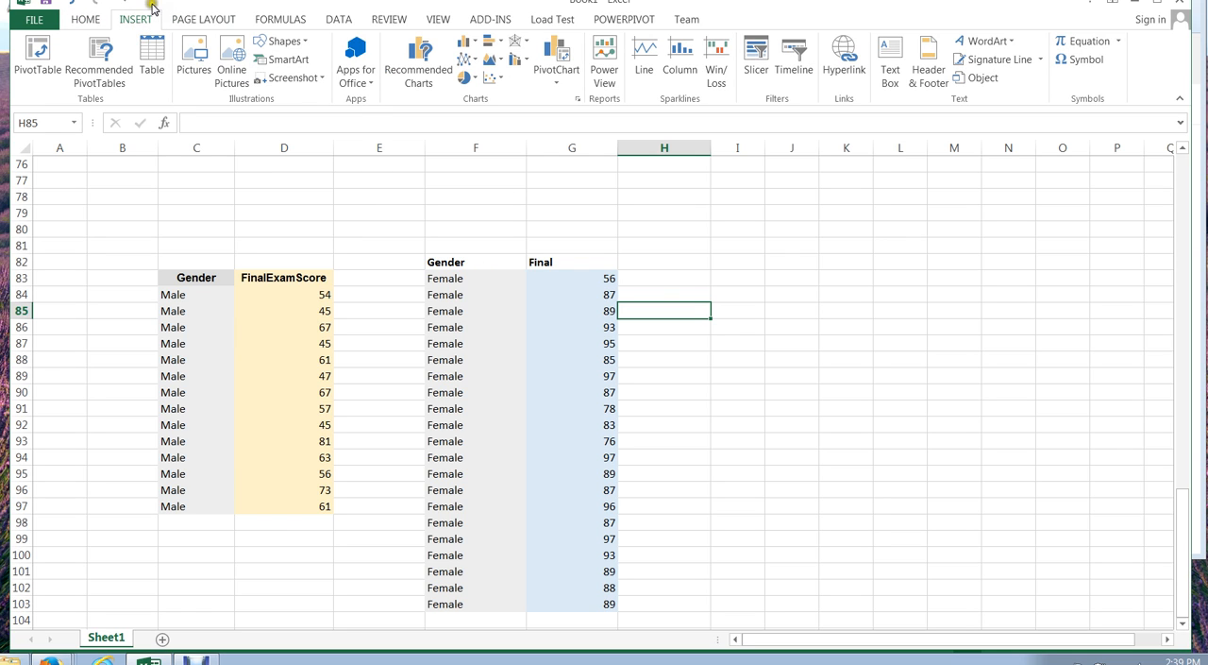
{"action": "left_click", "coordinate": [296, 21]}
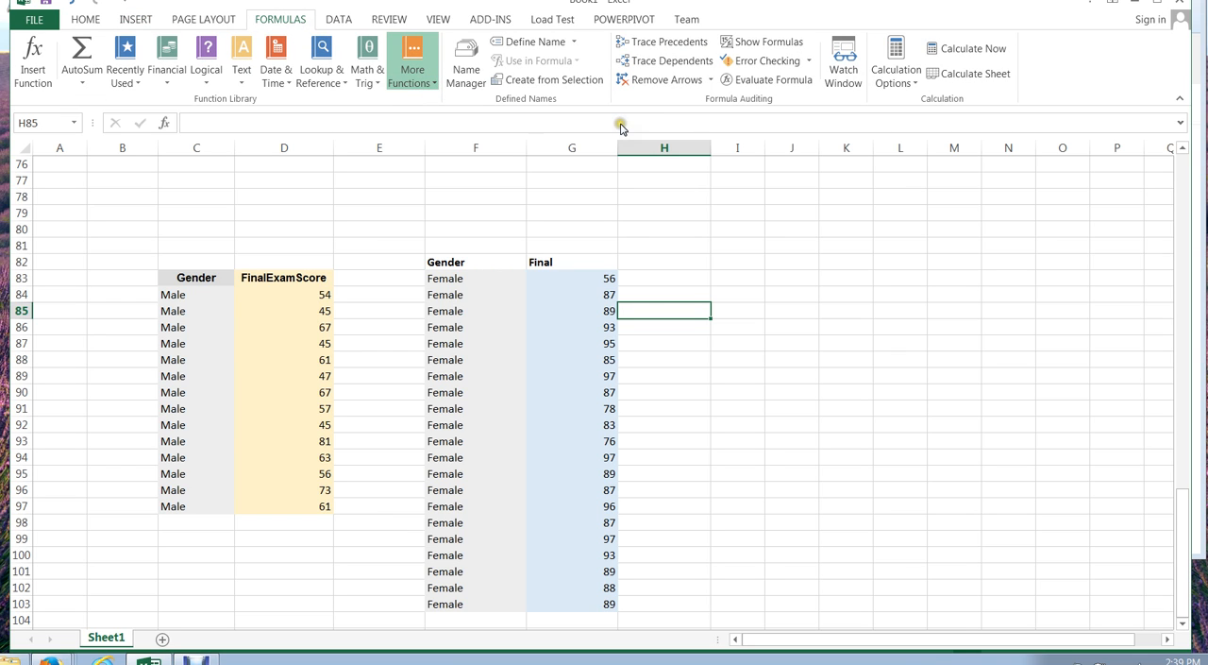
{"action": "left_click_drag", "start_coordinate": [620, 124], "coordinate": [617, 441]}
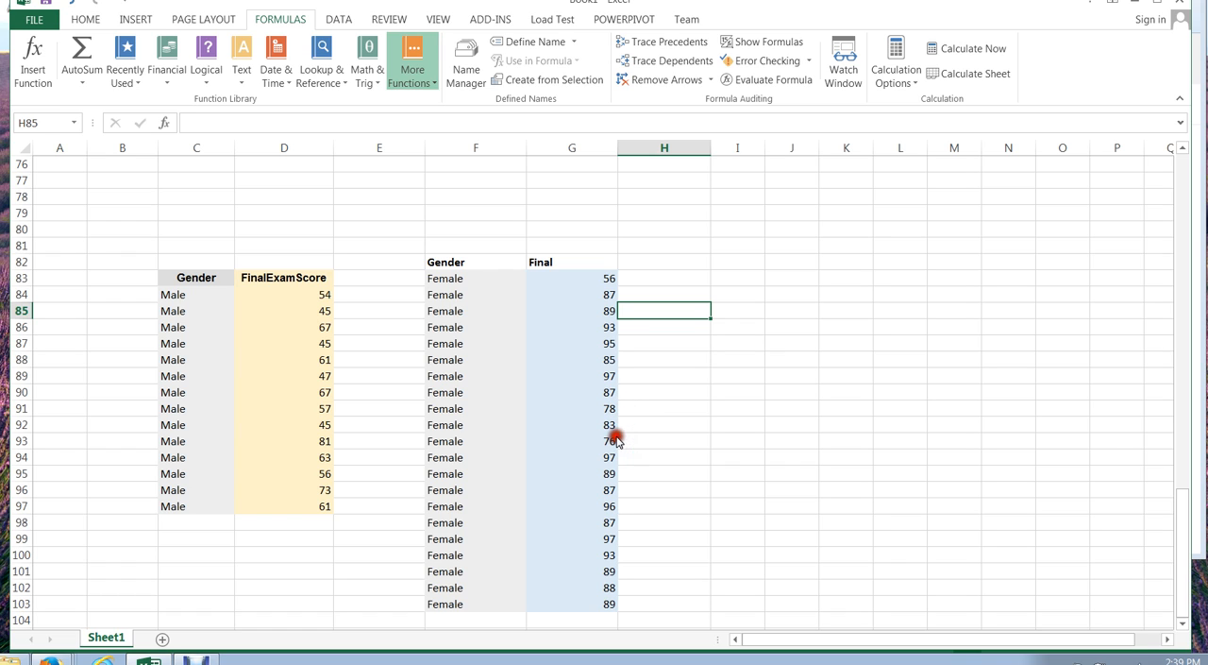
{"action": "left_click", "coordinate": [571, 405]}
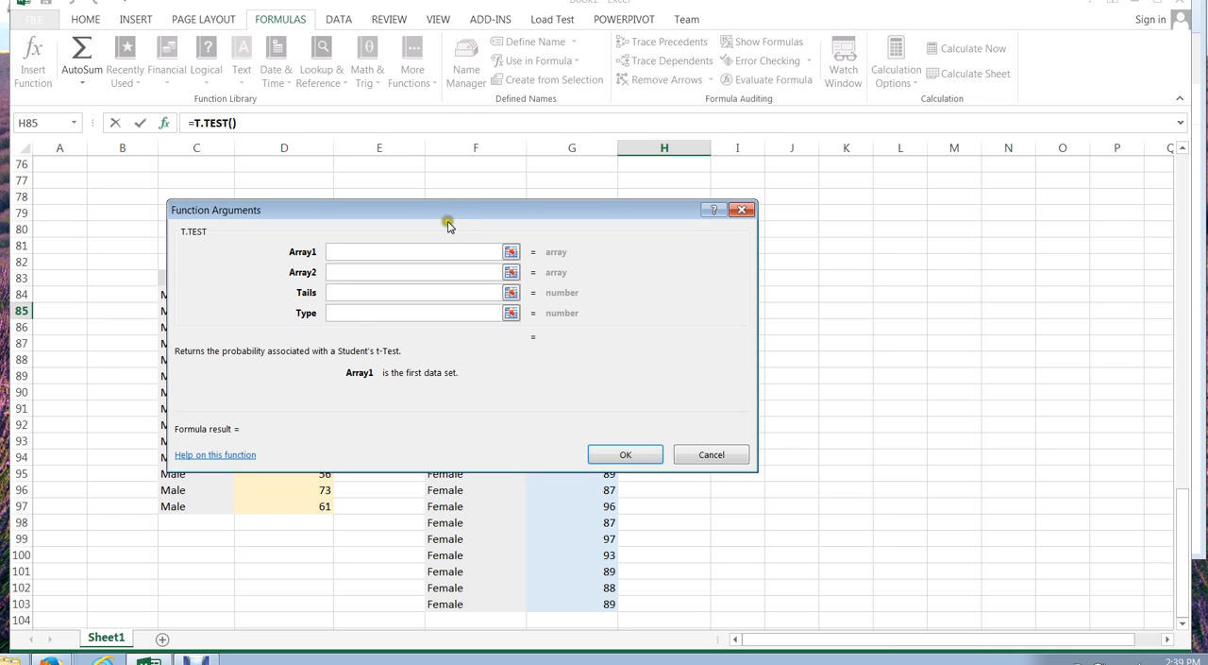
{"action": "left_click_drag", "start_coordinate": [442, 215], "coordinate": [638, 193]}
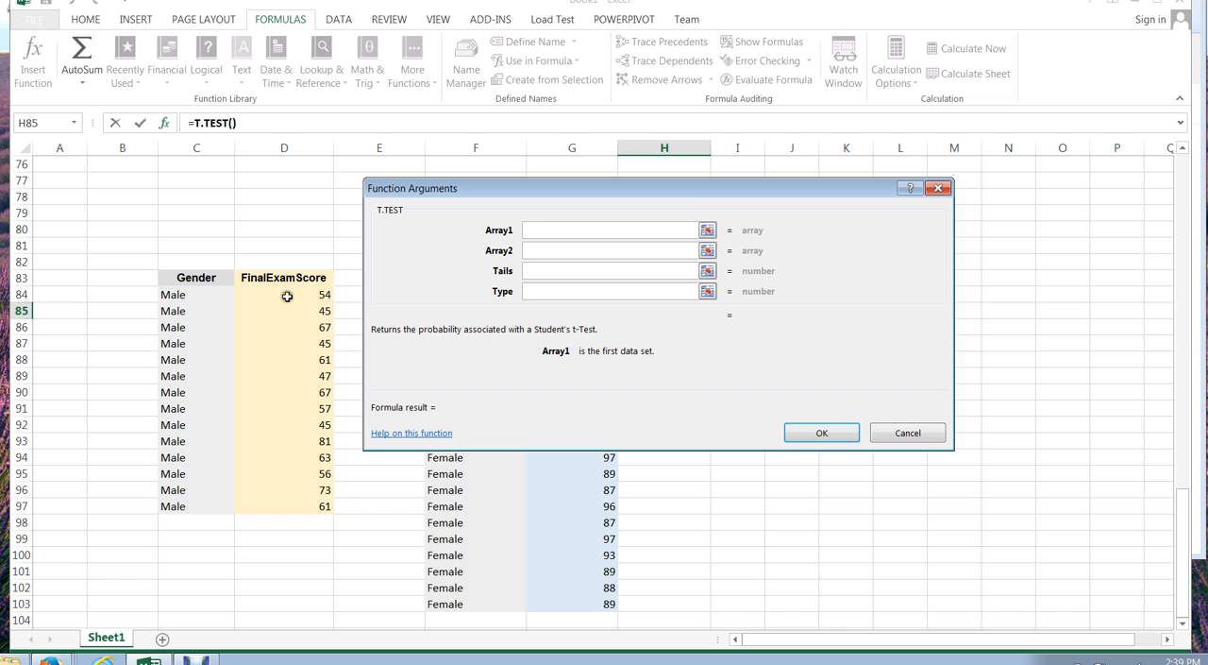
{"action": "left_click_drag", "start_coordinate": [285, 293], "coordinate": [279, 502]}
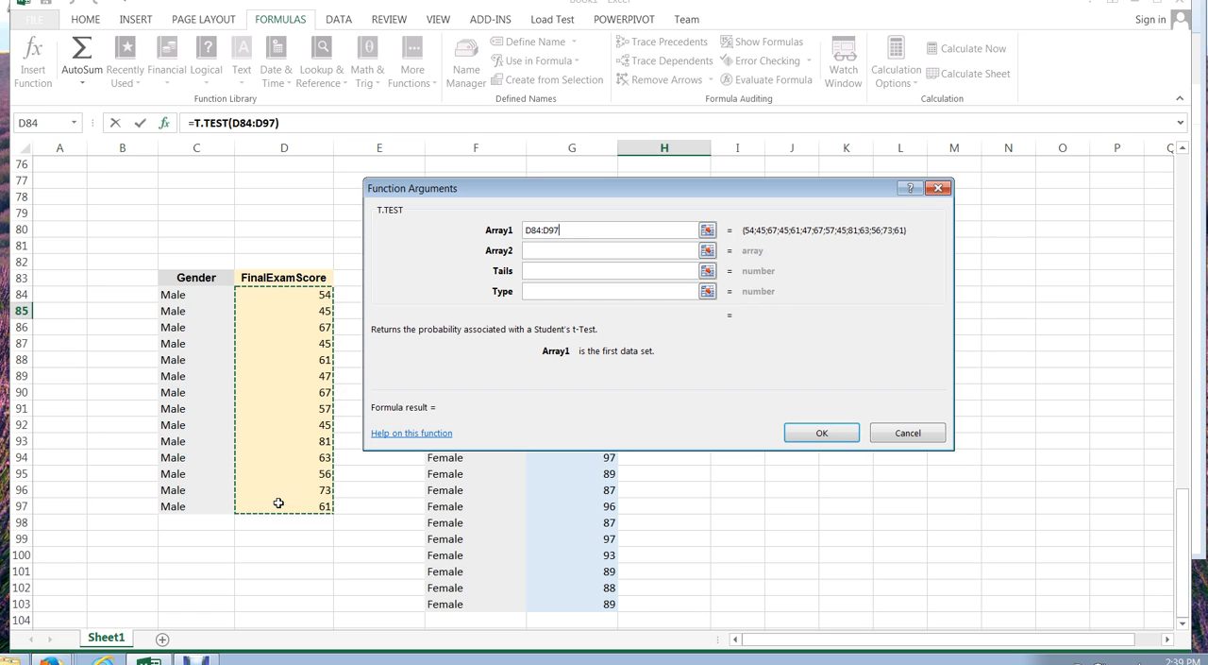
{"action": "left_click_drag", "start_coordinate": [615, 188], "coordinate": [339, 183]}
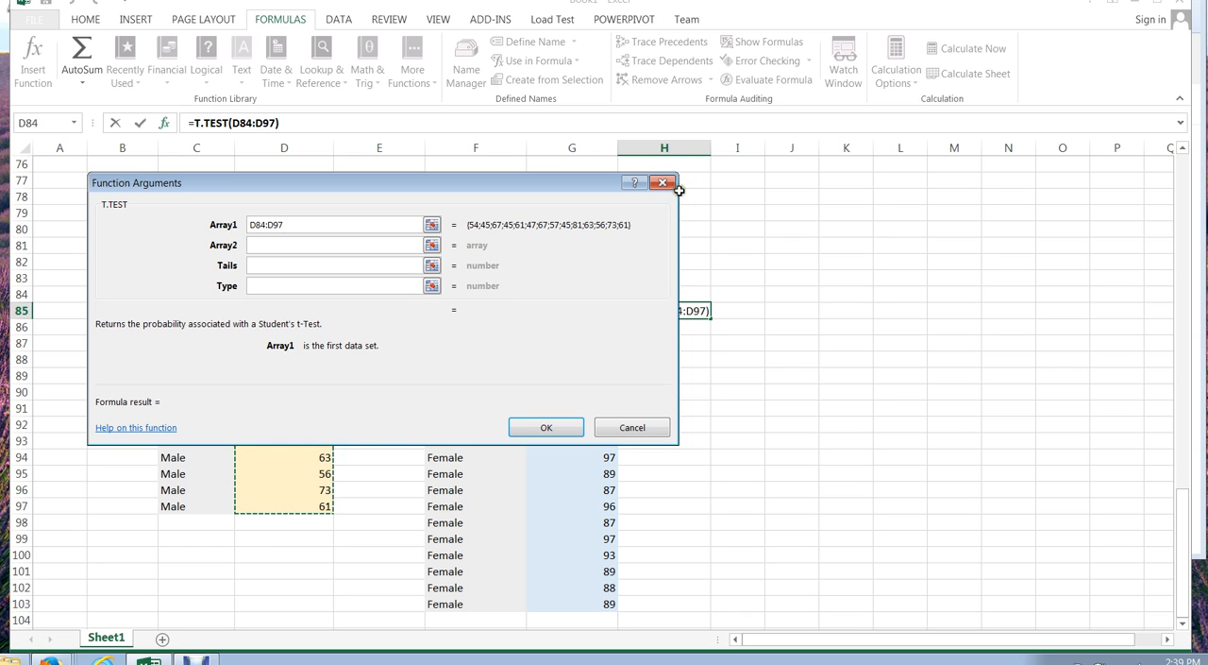
{"action": "left_click_drag", "start_coordinate": [684, 197], "coordinate": [651, 202]}
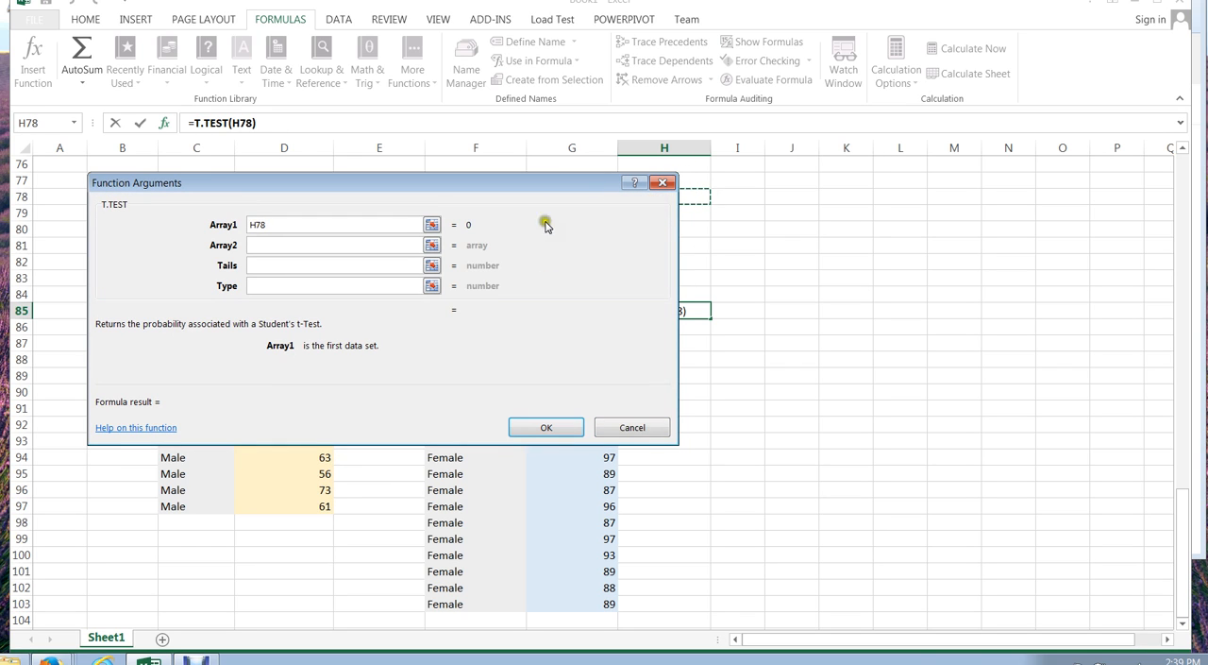
- Set the T.TEST Array1 argument to the Male exam scores in D84:D97
{"action": "left_click_drag", "start_coordinate": [519, 186], "coordinate": [815, 184]}
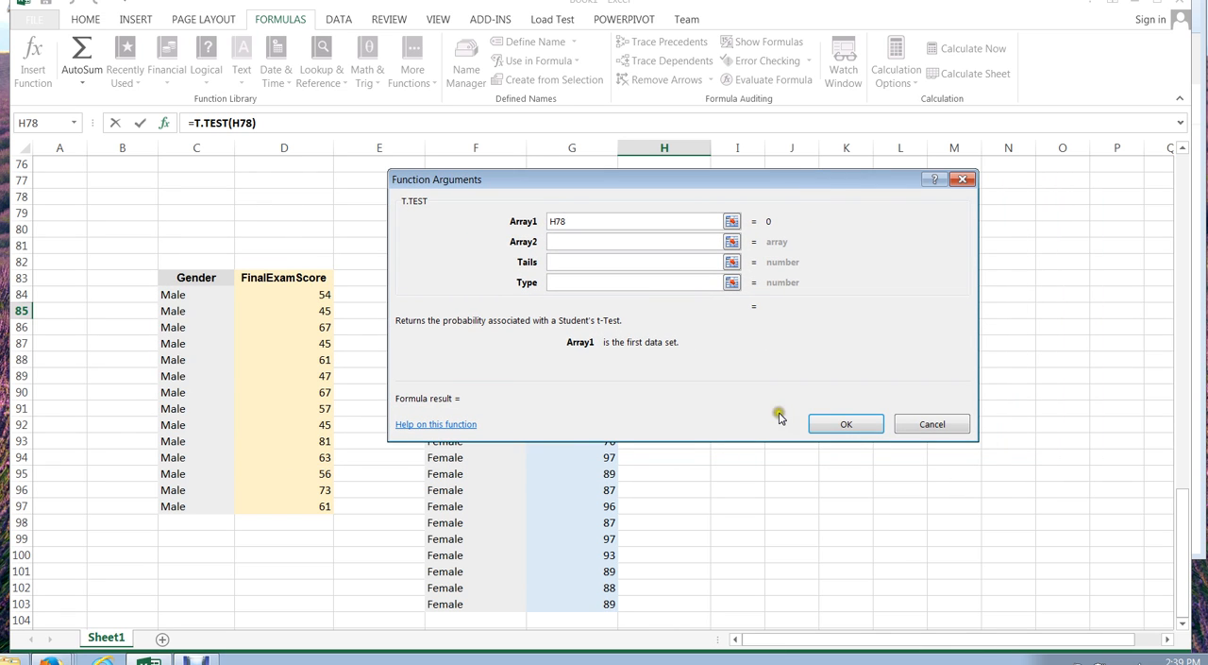
{"action": "left_click", "coordinate": [288, 295]}
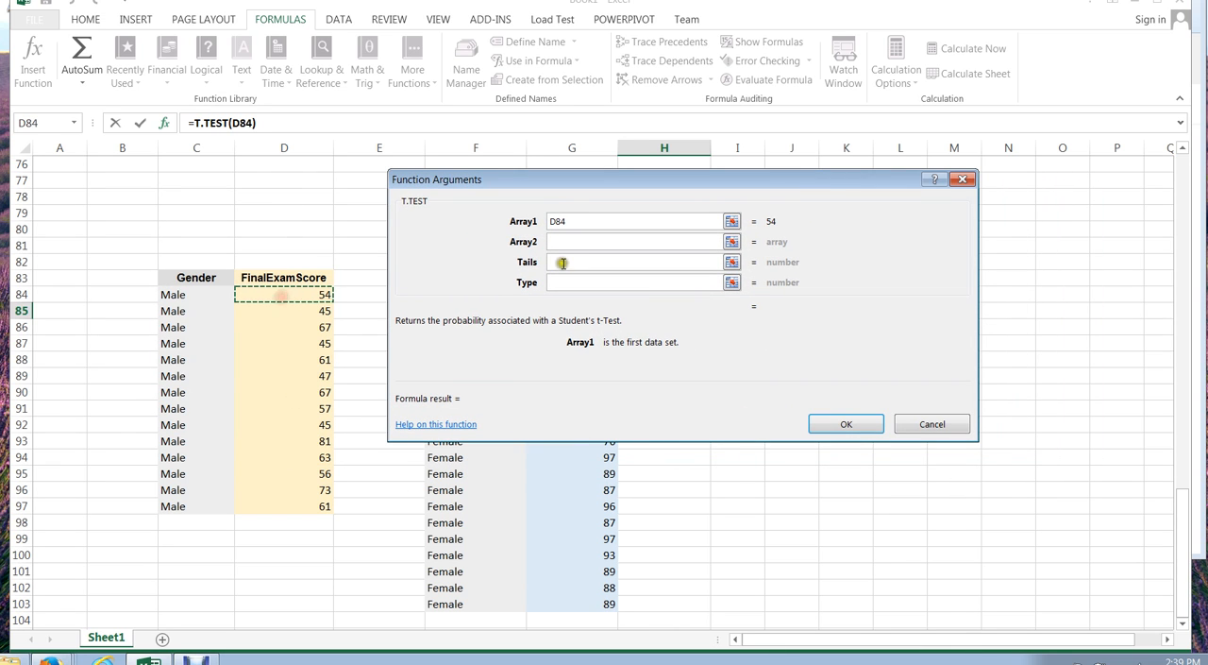
{"action": "left_click", "coordinate": [498, 223]}
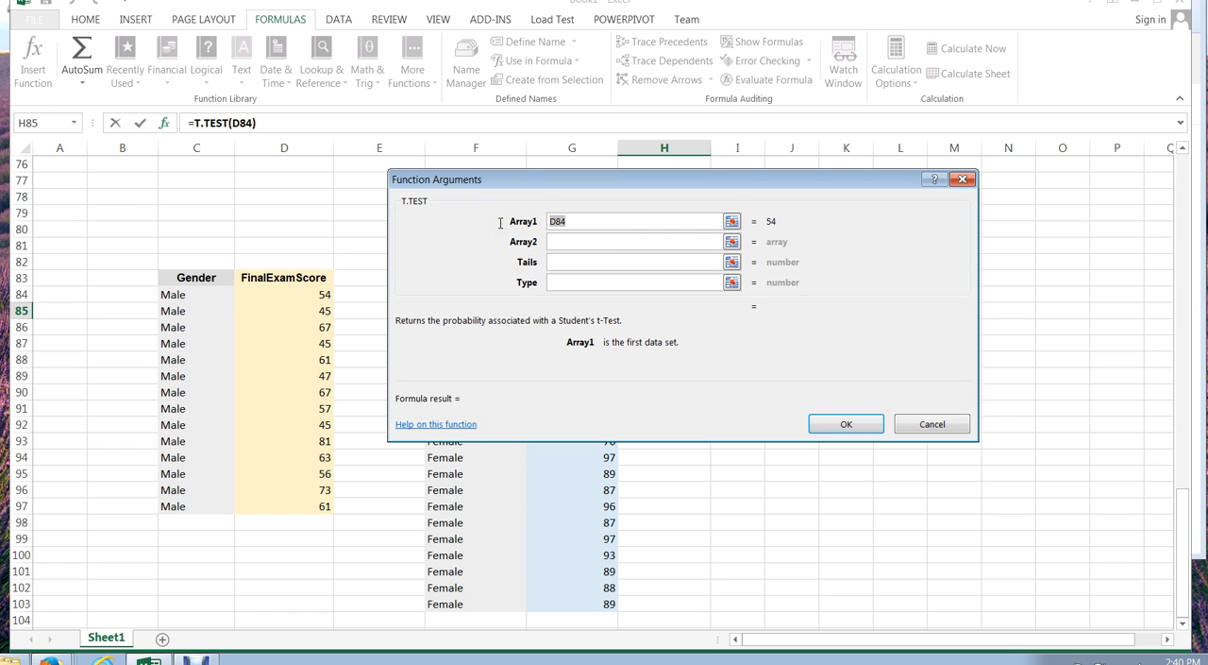
{"action": "key", "text": "Delete"}
{"action": "left_click_drag", "start_coordinate": [264, 297], "coordinate": [272, 505]}
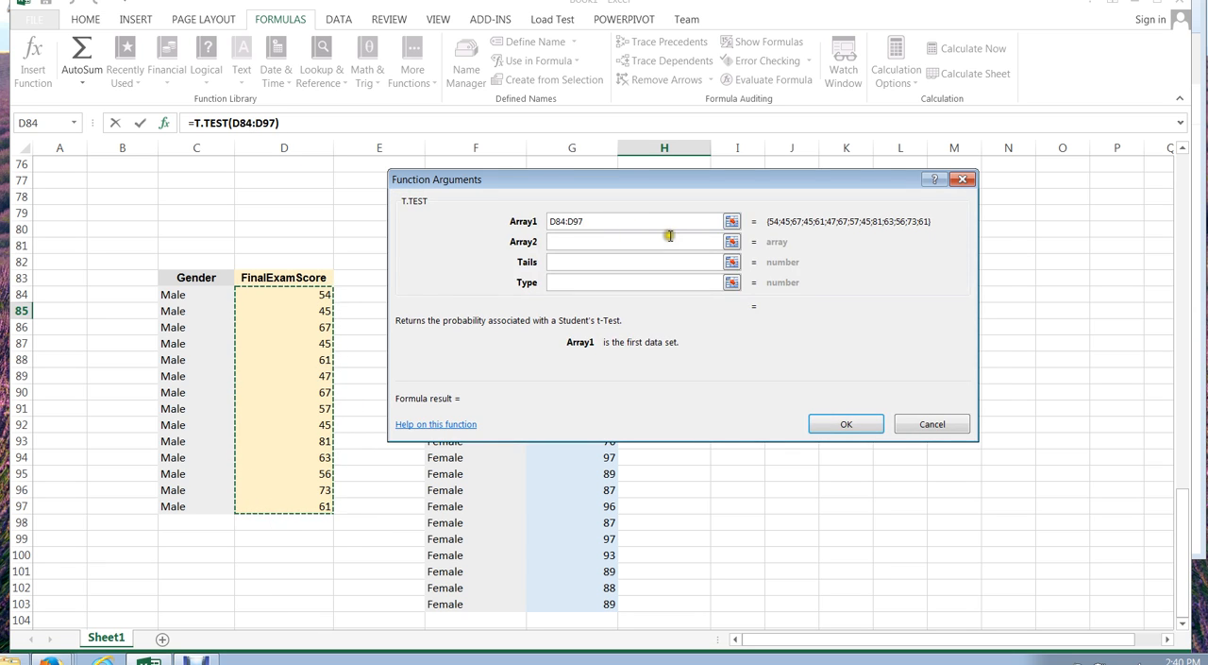
- Set the T.TEST Array2 argument to the Female exam scores in G83:G103
{"action": "left_click_drag", "start_coordinate": [678, 186], "coordinate": [419, 354]}
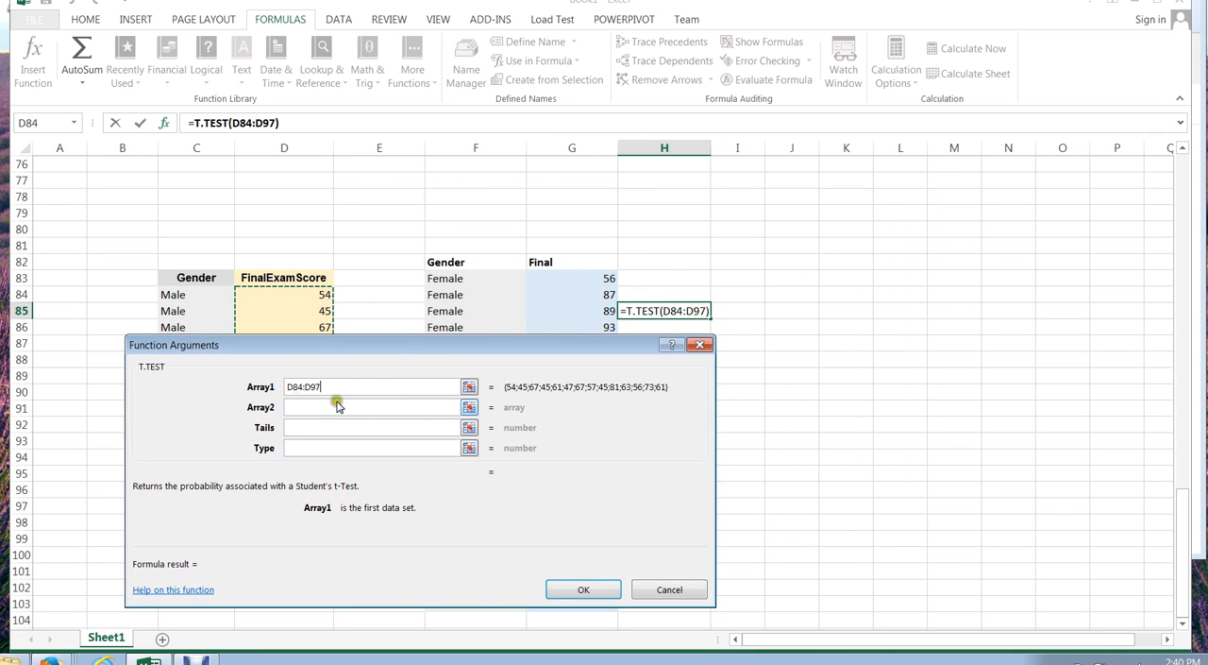
{"action": "left_click", "coordinate": [305, 405]}
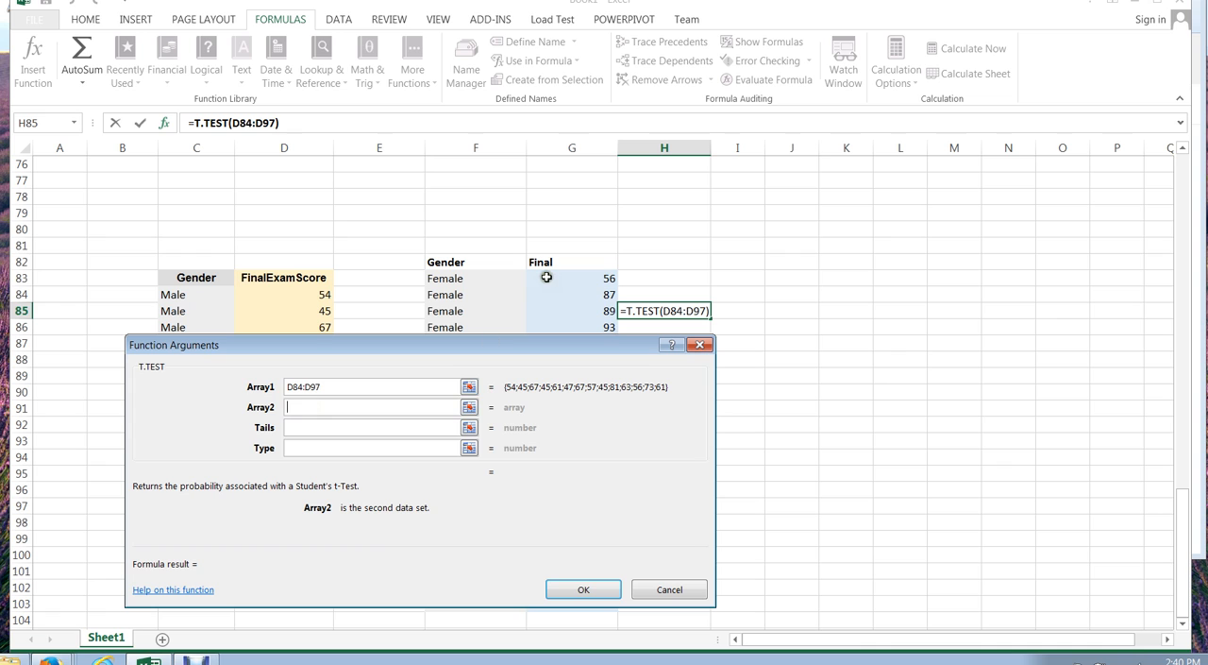
{"action": "left_click_drag", "start_coordinate": [546, 277], "coordinate": [560, 607]}
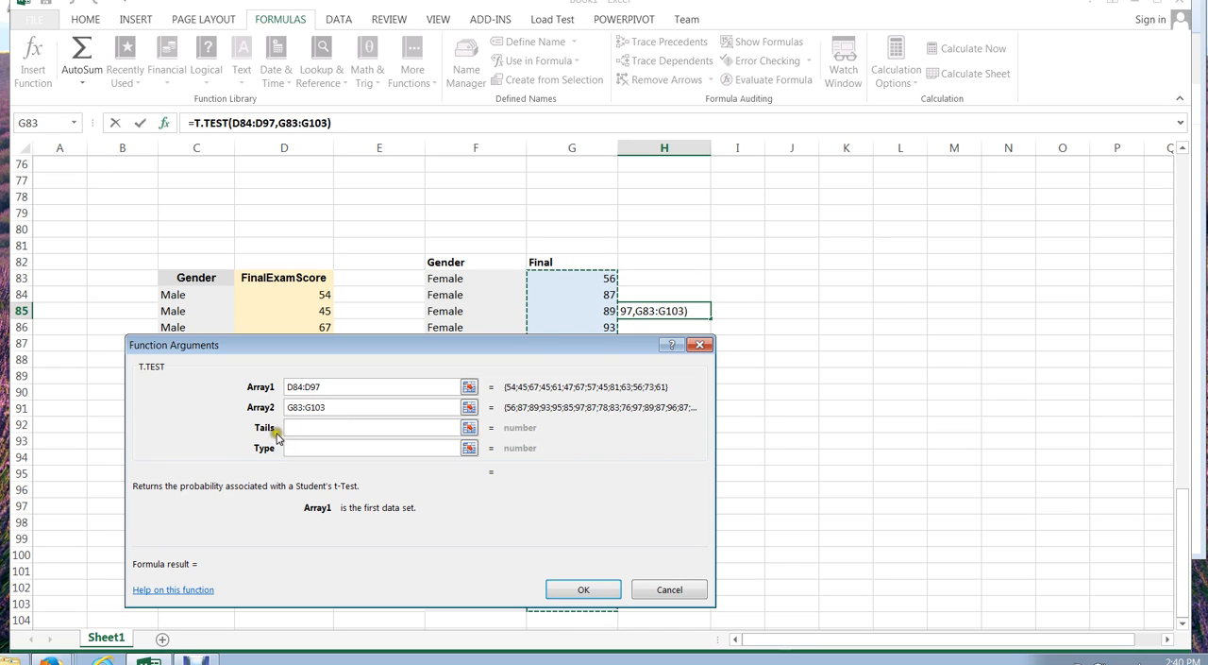
- Set the T.TEST Tails argument to 2 and Type to 2, and insert the function
{"action": "left_click", "coordinate": [314, 429]}
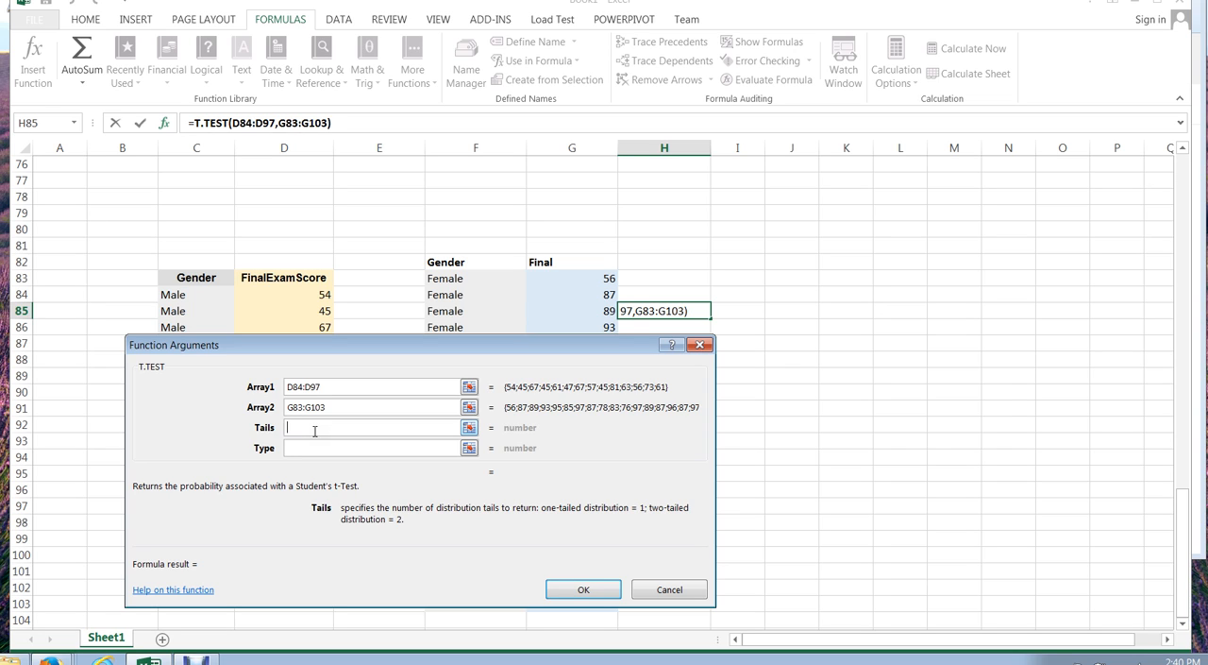
{"action": "type", "text": "2"}
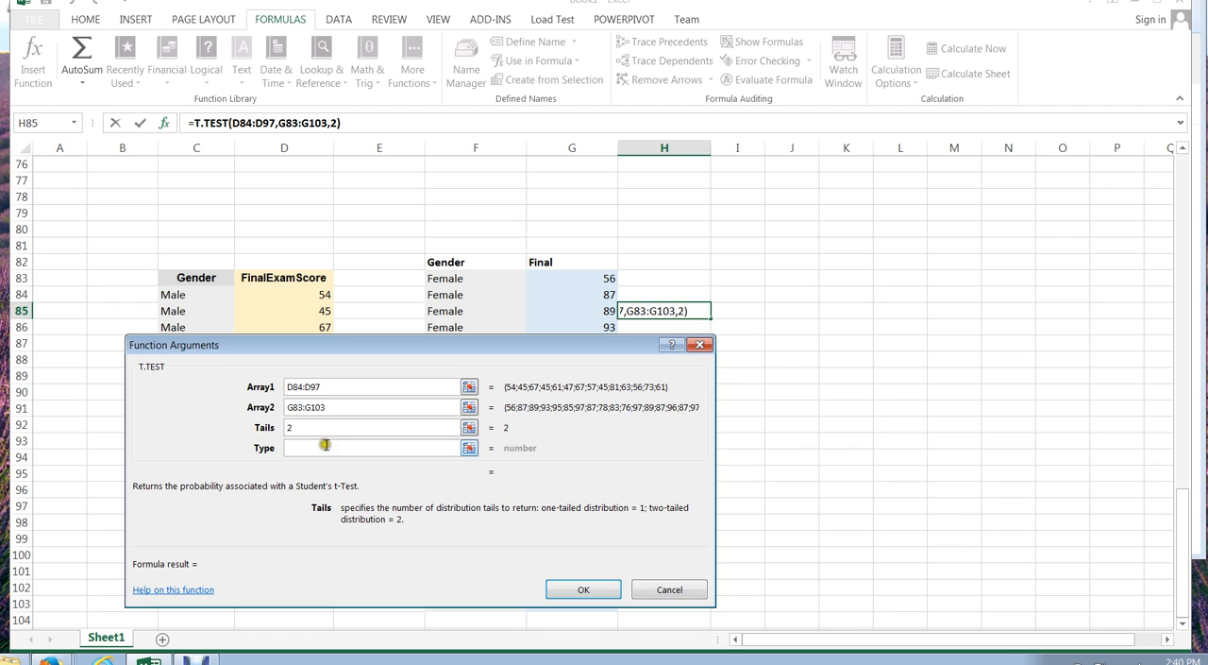
{"action": "left_click", "coordinate": [322, 447]}
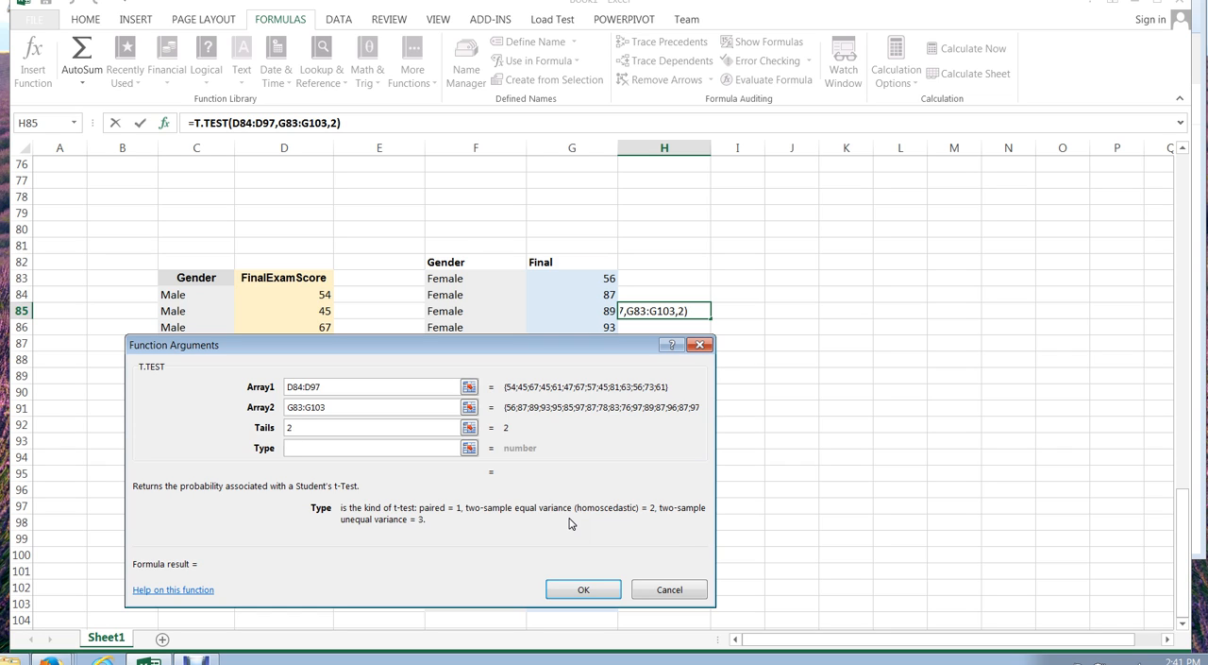
{"action": "type", "text": "2"}
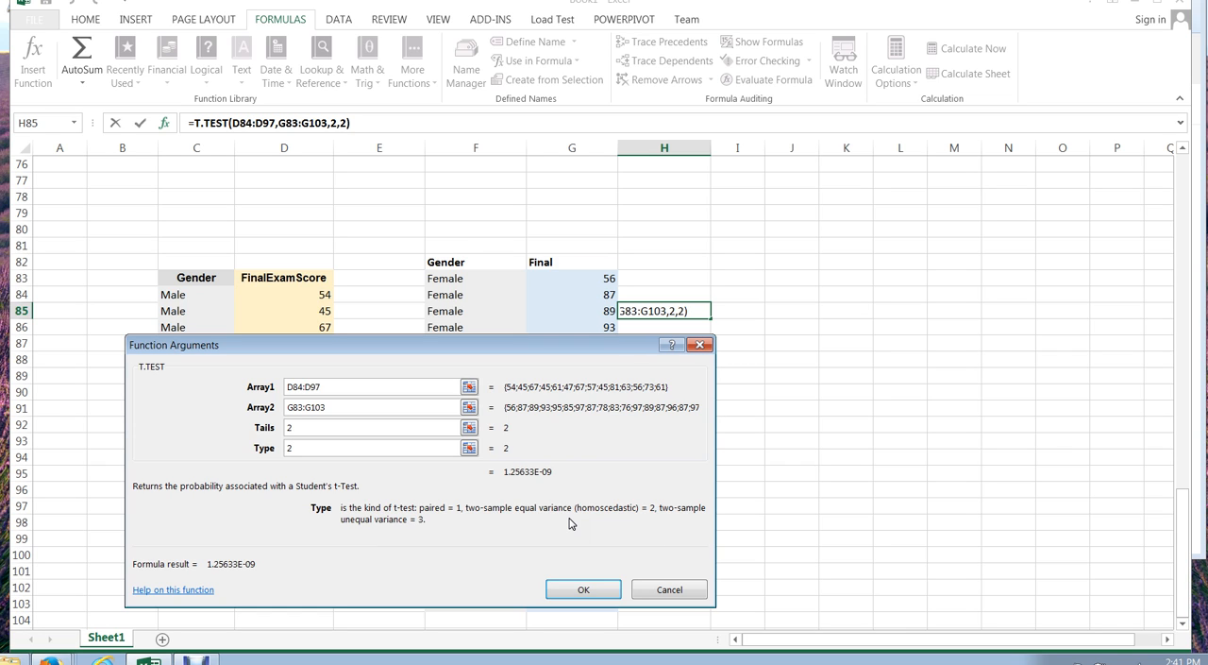
{"action": "left_click", "coordinate": [596, 590]}
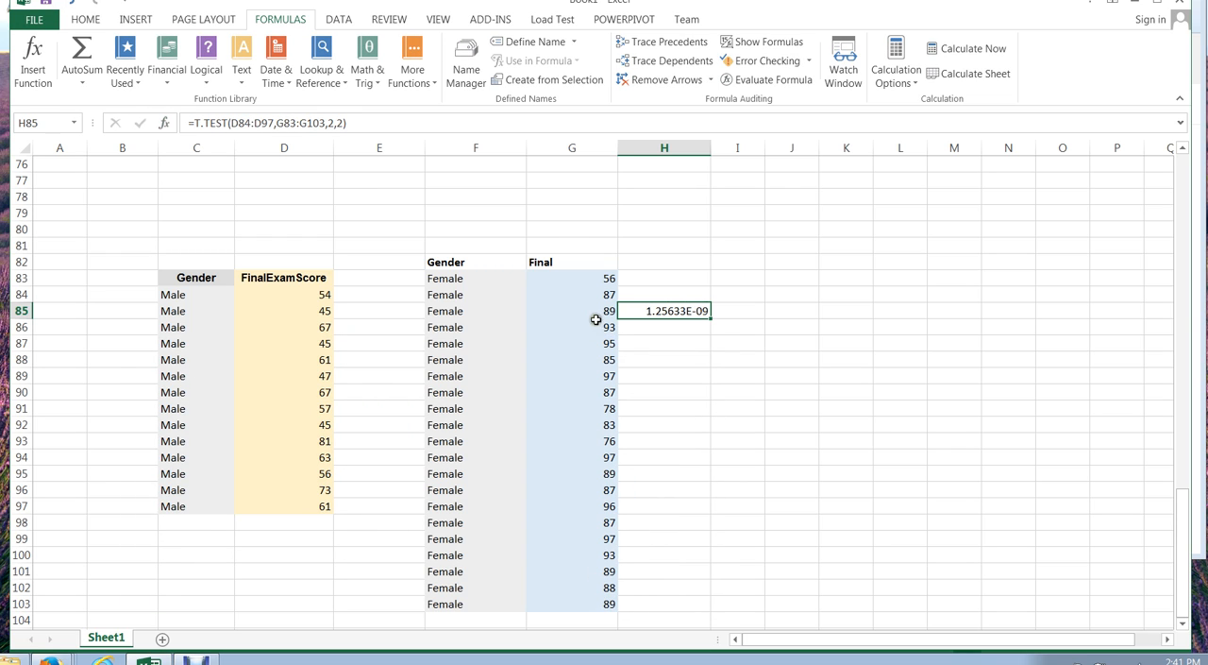
- Label the T.TEST result by entering "p - value" in cell H84
{"action": "left_click", "coordinate": [656, 295]}
{"action": "type", "text": "p - vale"}
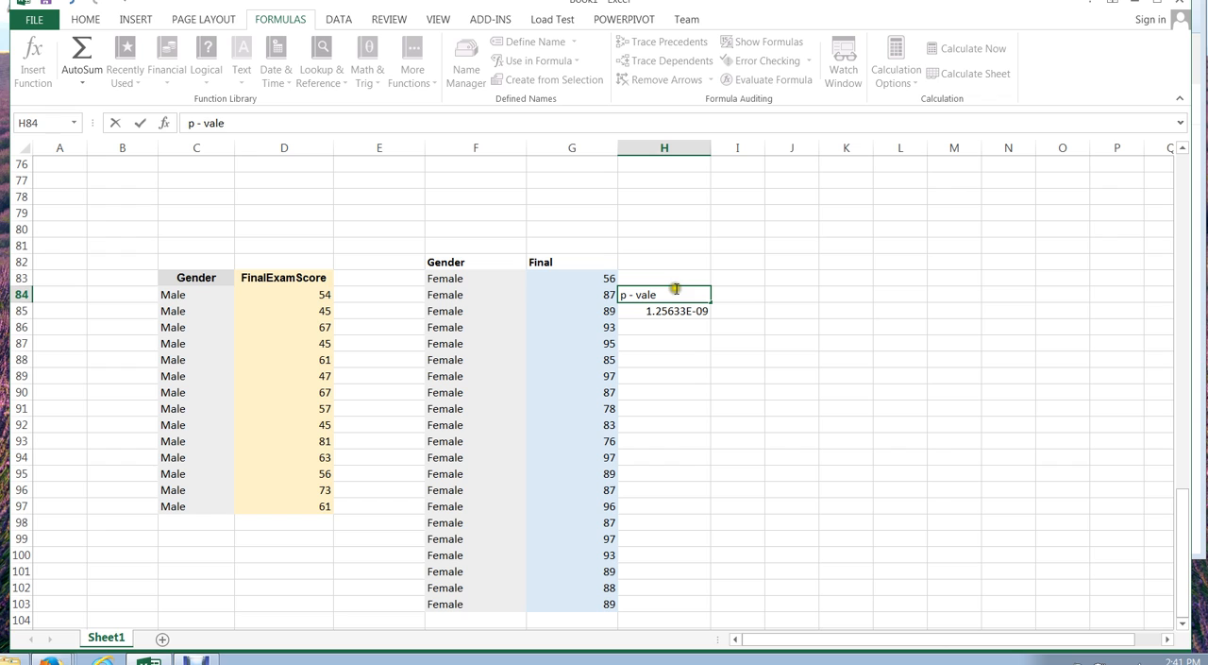
{"action": "key", "text": "BackSpace"}
{"action": "type", "text": "ue"}
{"action": "left_click", "coordinate": [689, 342]}
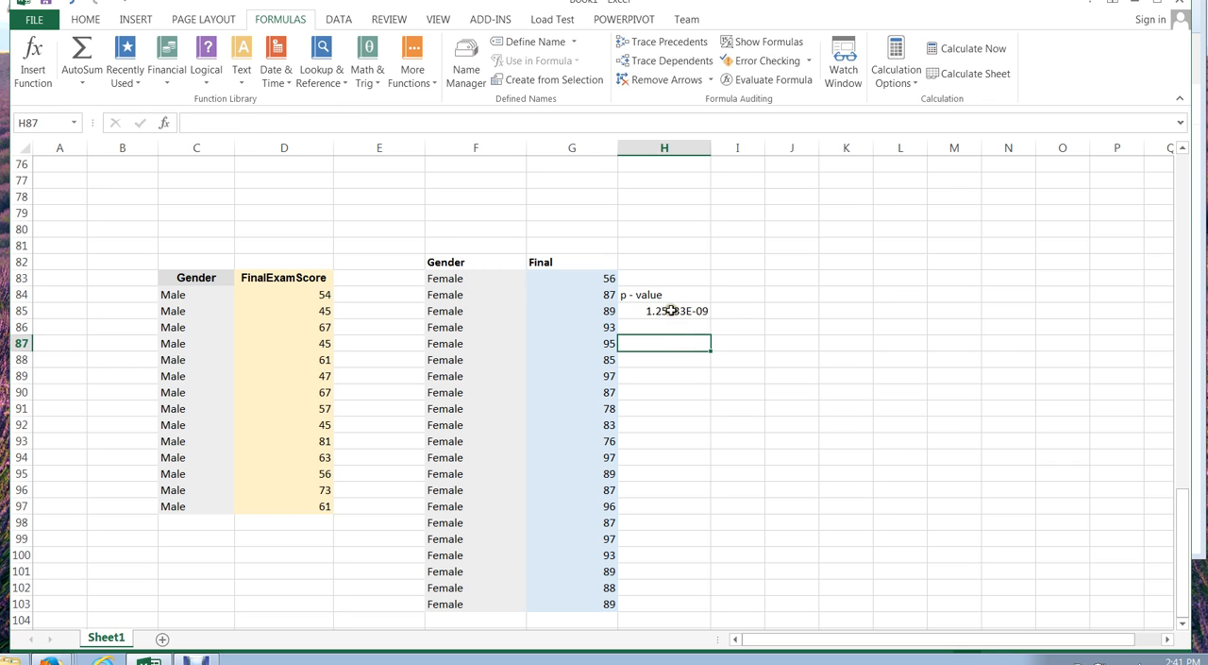
- Make the p-value label and its result in H84:H85 bold
{"action": "left_click", "coordinate": [663, 311]}
{"action": "left_click_drag", "start_coordinate": [646, 296], "coordinate": [649, 308]}
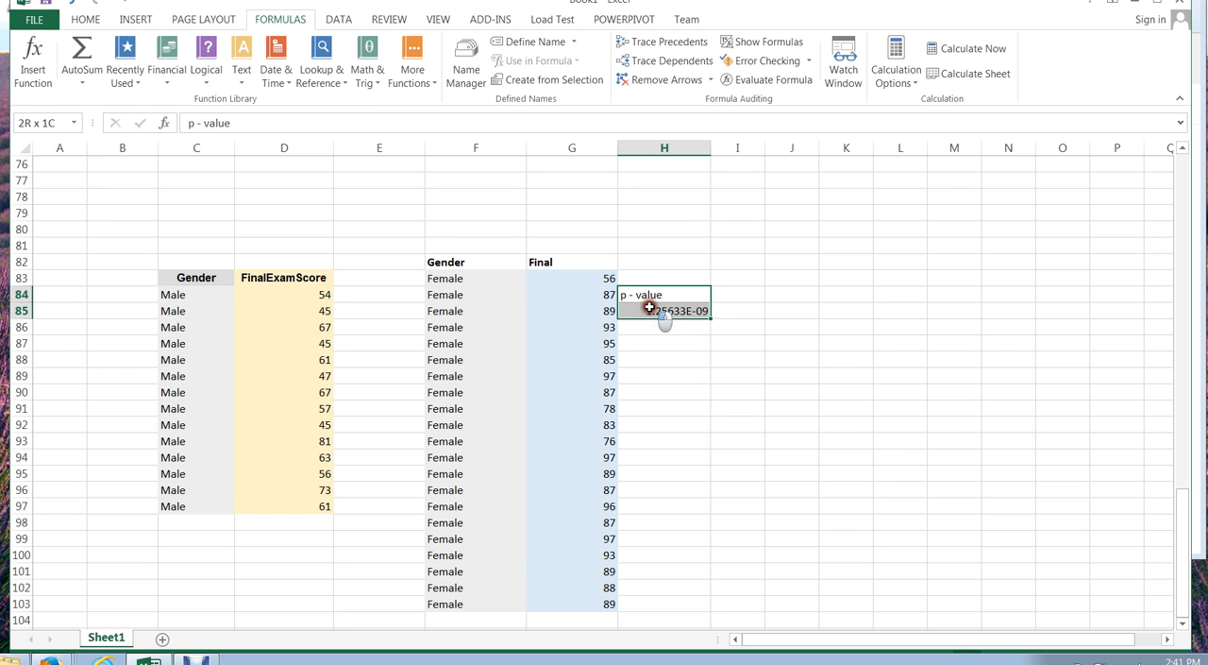
{"action": "key", "text": "ctrl+b"}
- Write the decision rule under the result, with "p value < alpha" in H88 and "then SIG" in H89
{"action": "left_click", "coordinate": [669, 359]}
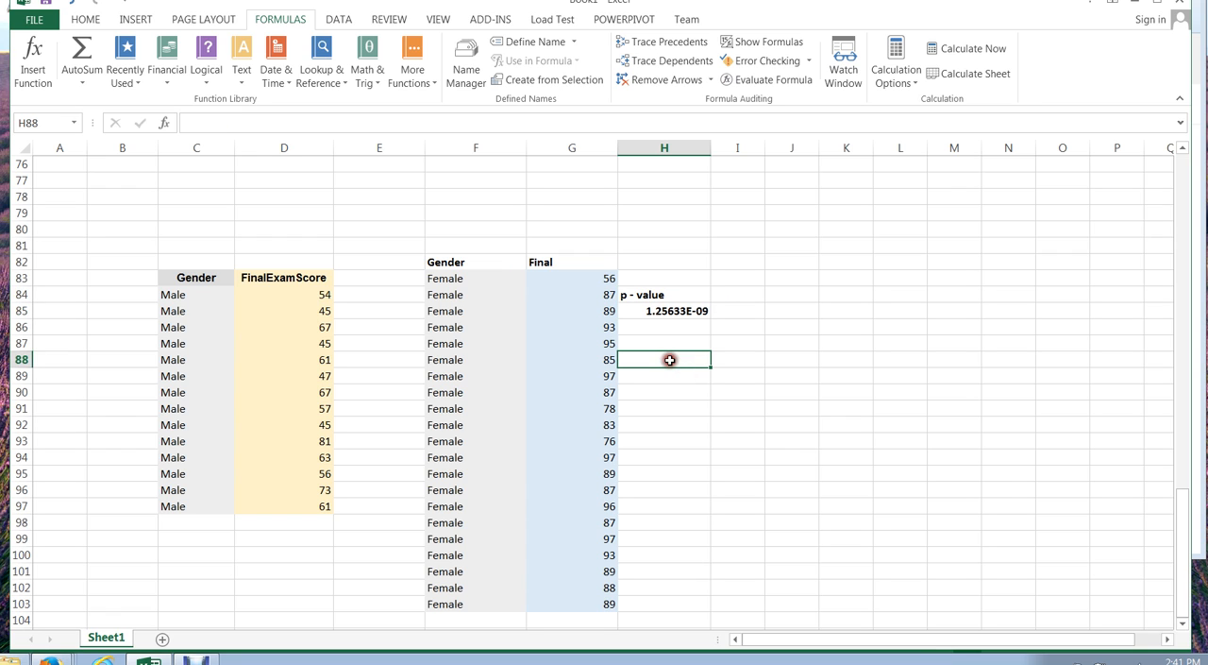
{"action": "type", "text": "p v"}
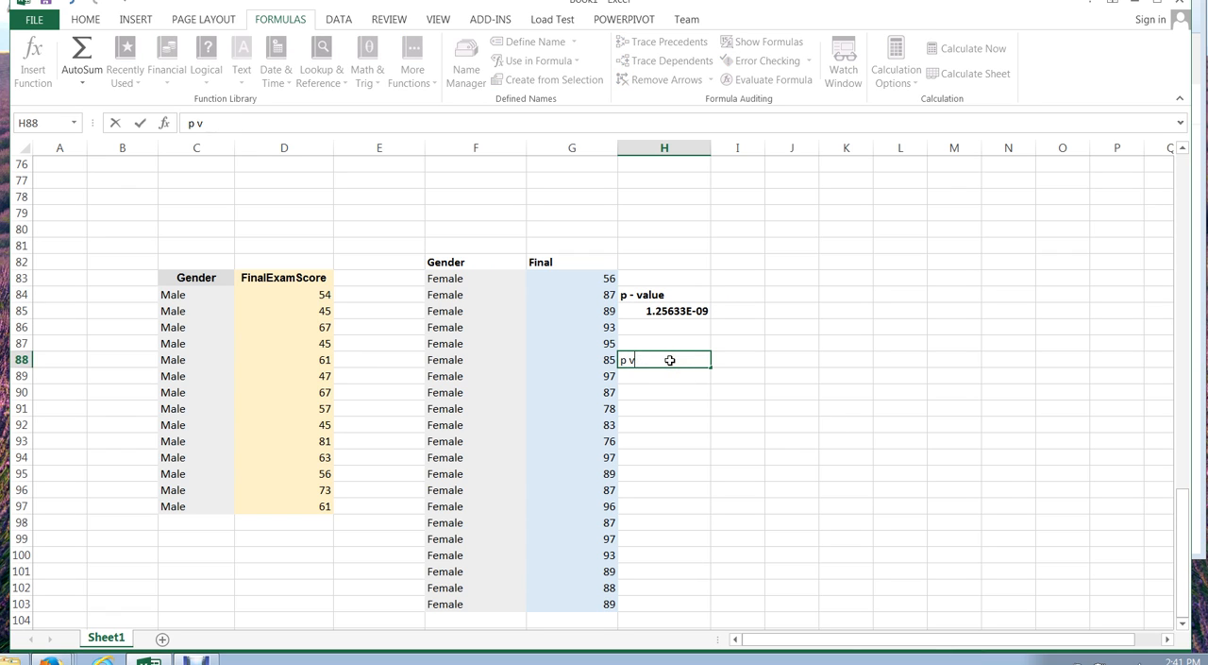
{"action": "type", "text": "alue < alpha we"}
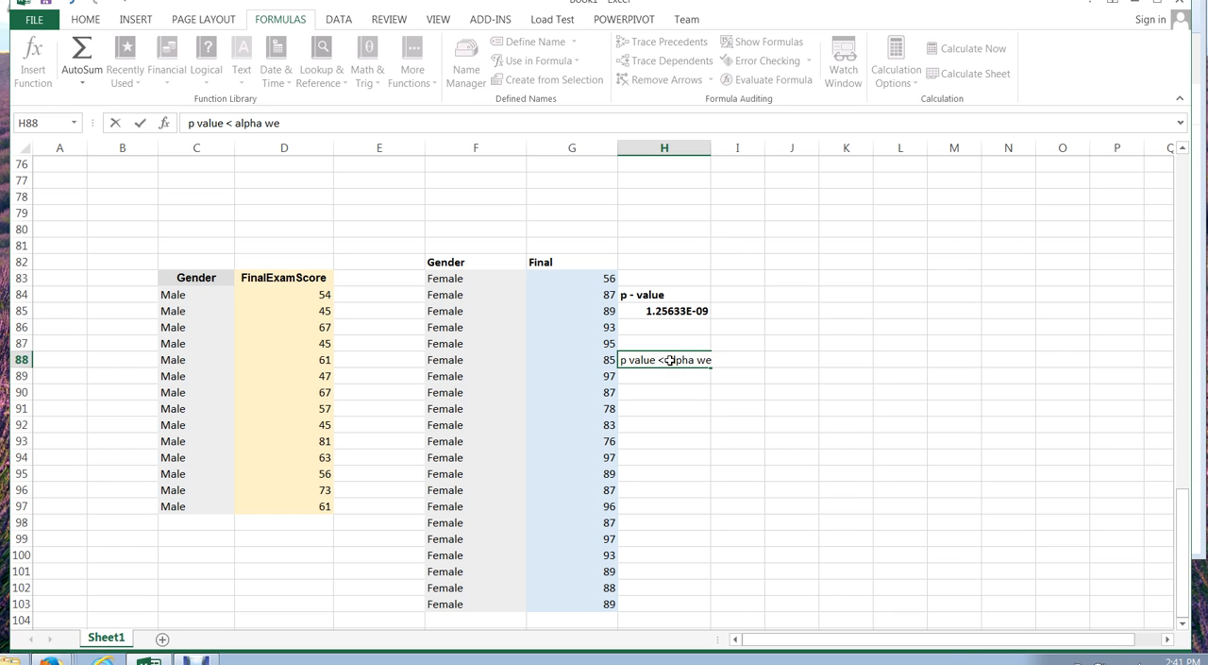
{"action": "key", "text": "BackSpace"}
{"action": "key", "text": "BackSpace"}
{"action": "key", "text": "BackSpace"}
{"action": "key", "text": "Return"}
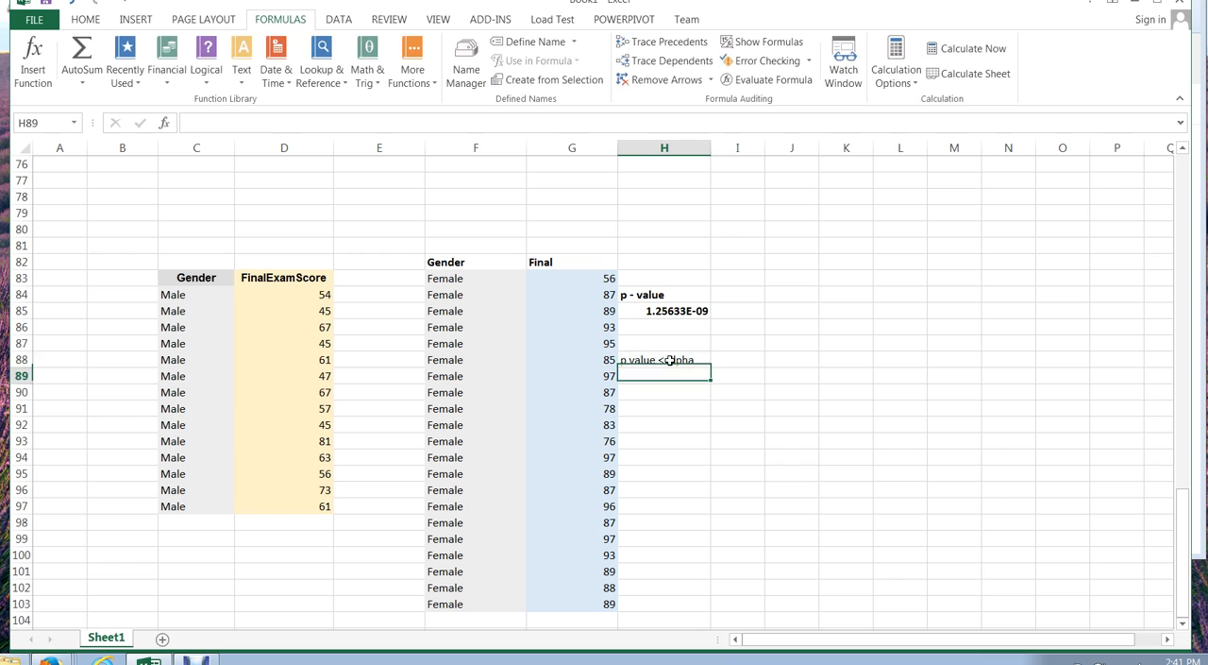
{"action": "type", "text": "then SIG"}
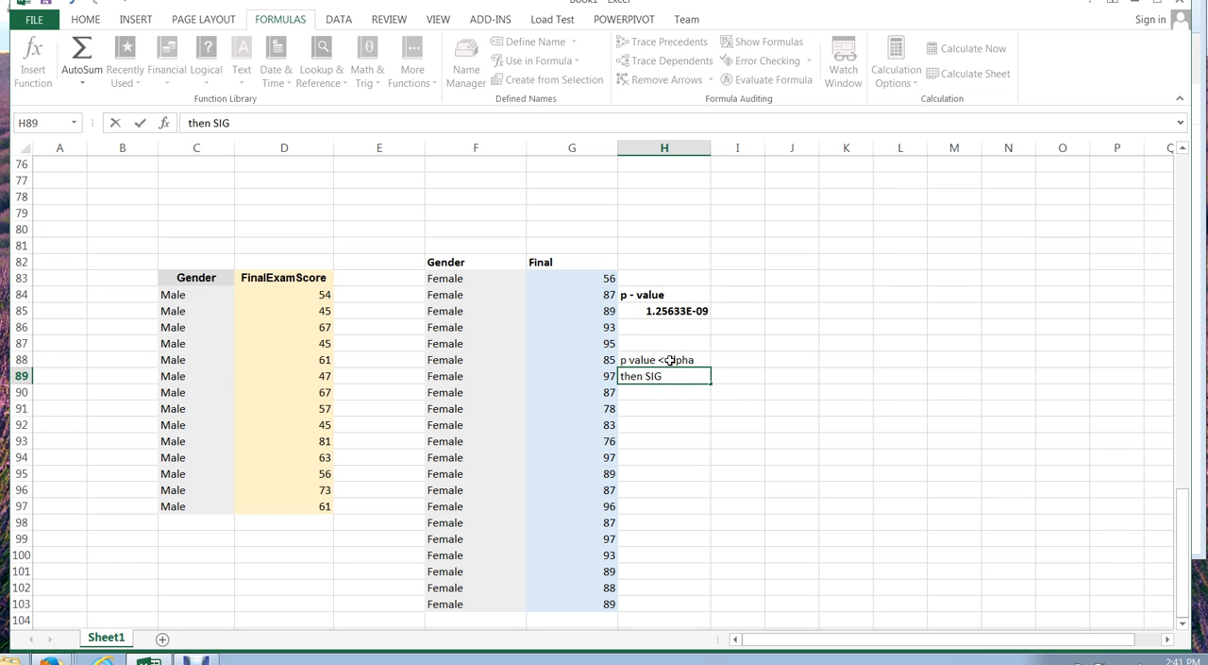
{"action": "key", "text": "Return"}
{"action": "key", "text": "Return"}
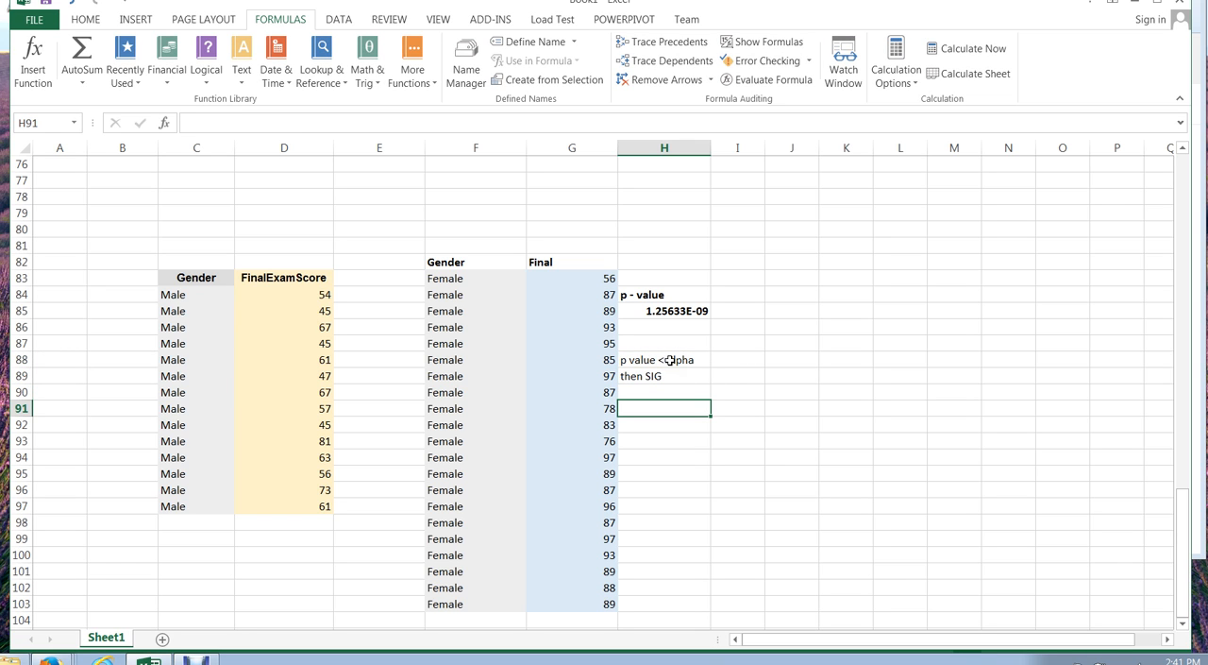
- Enter the comparison "0 < .05" in cell H91
{"action": "left_click", "coordinate": [669, 310]}
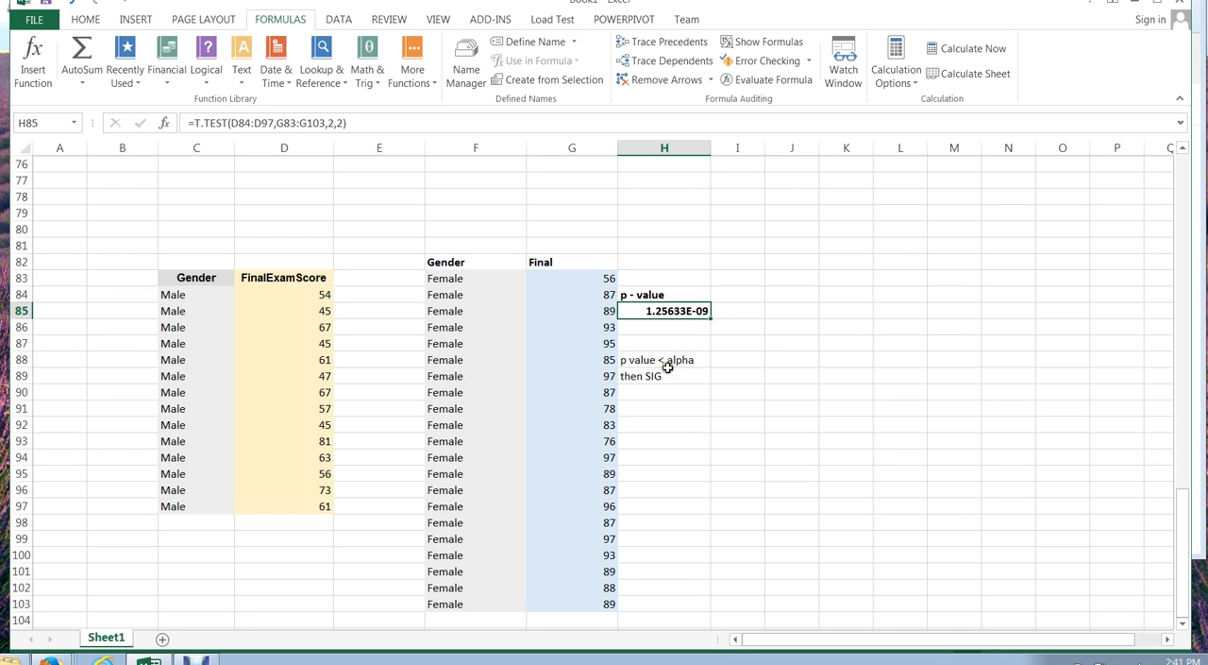
{"action": "left_click", "coordinate": [652, 409]}
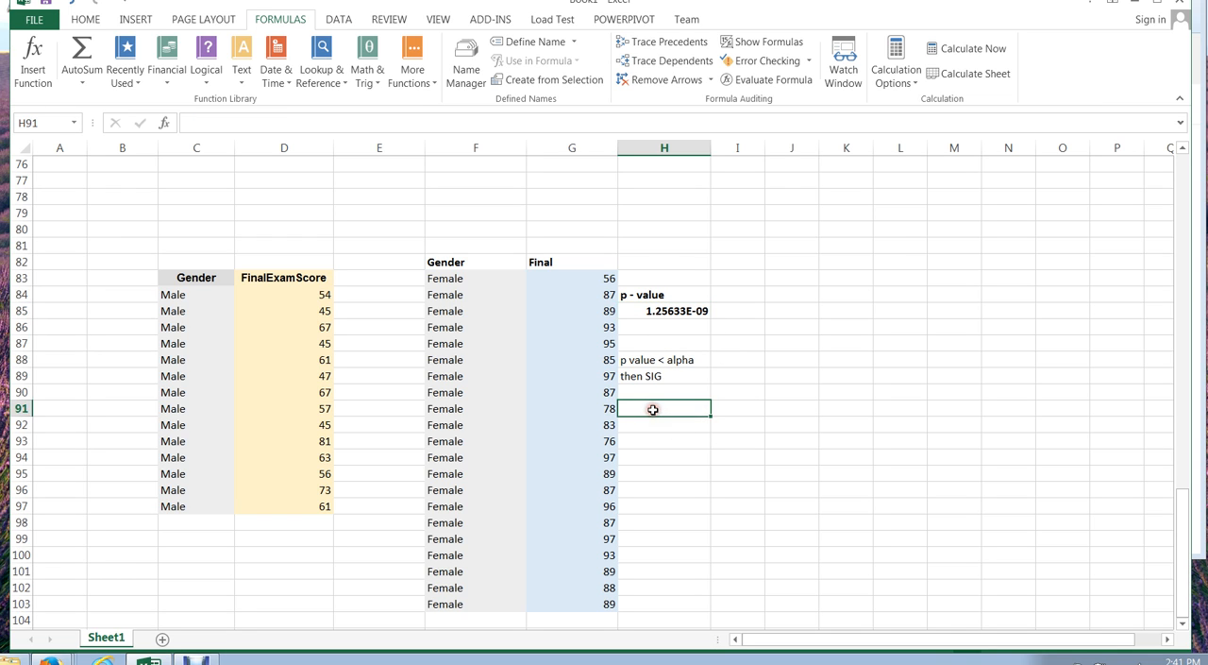
{"action": "type", "text": "0"}
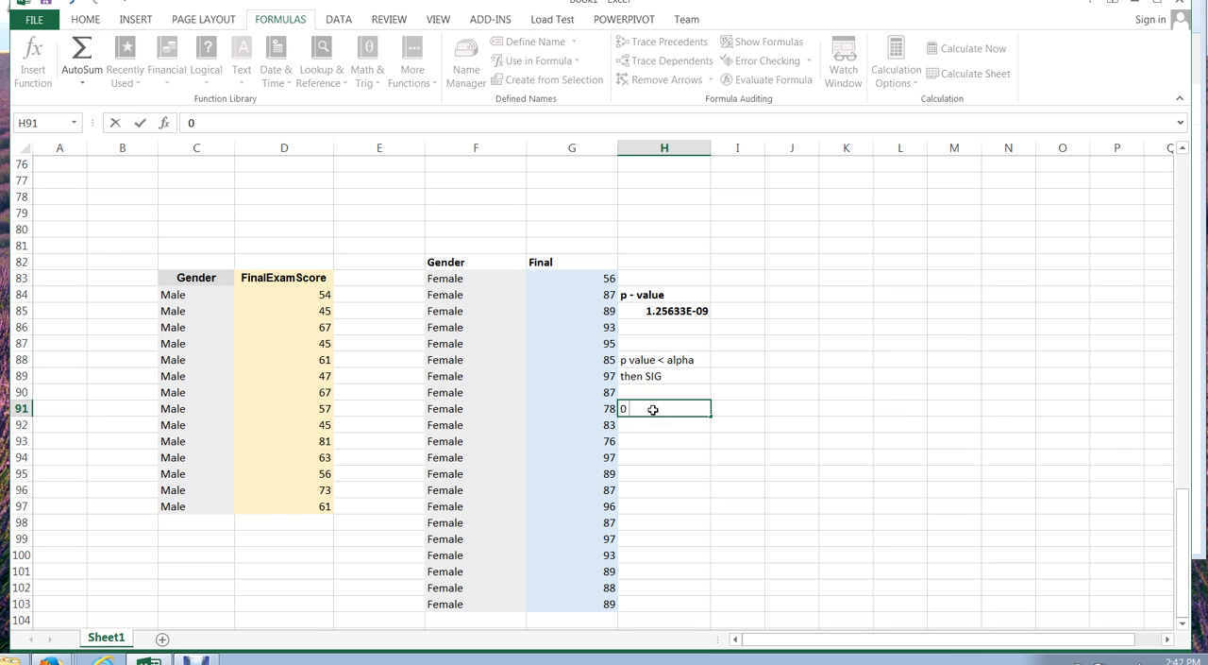
{"action": "type", "text": " < .05"}
{"action": "left_click", "coordinate": [663, 441]}
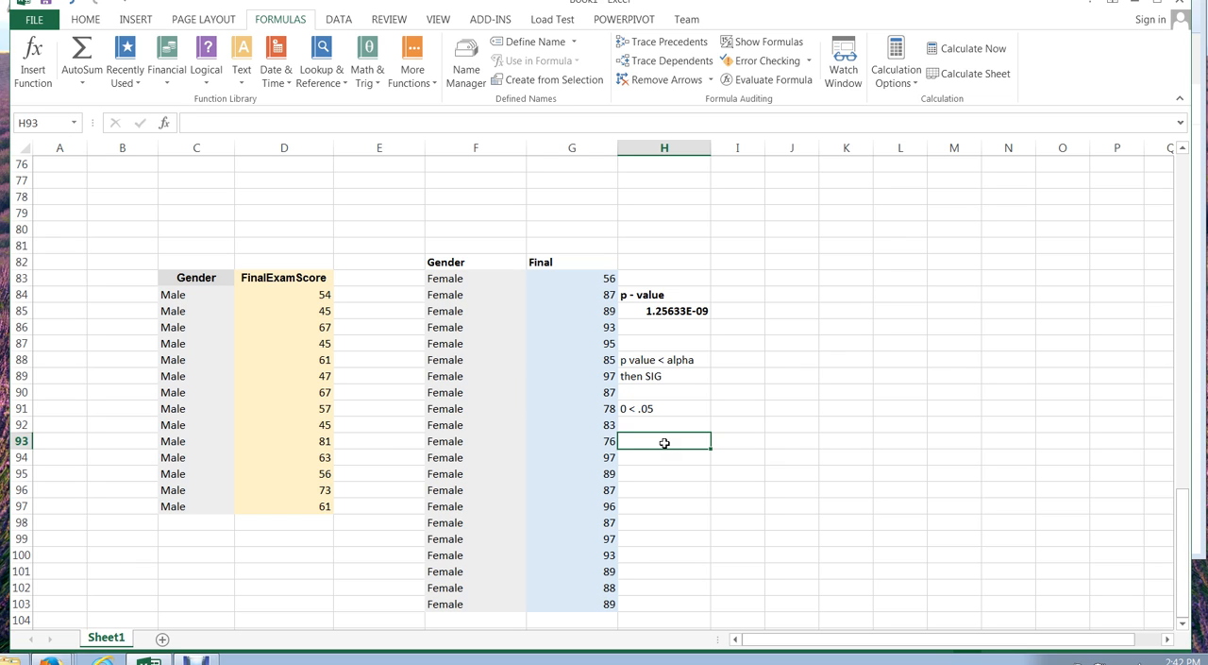
{"action": "left_click", "coordinate": [677, 311]}
{"action": "left_click", "coordinate": [683, 409]}
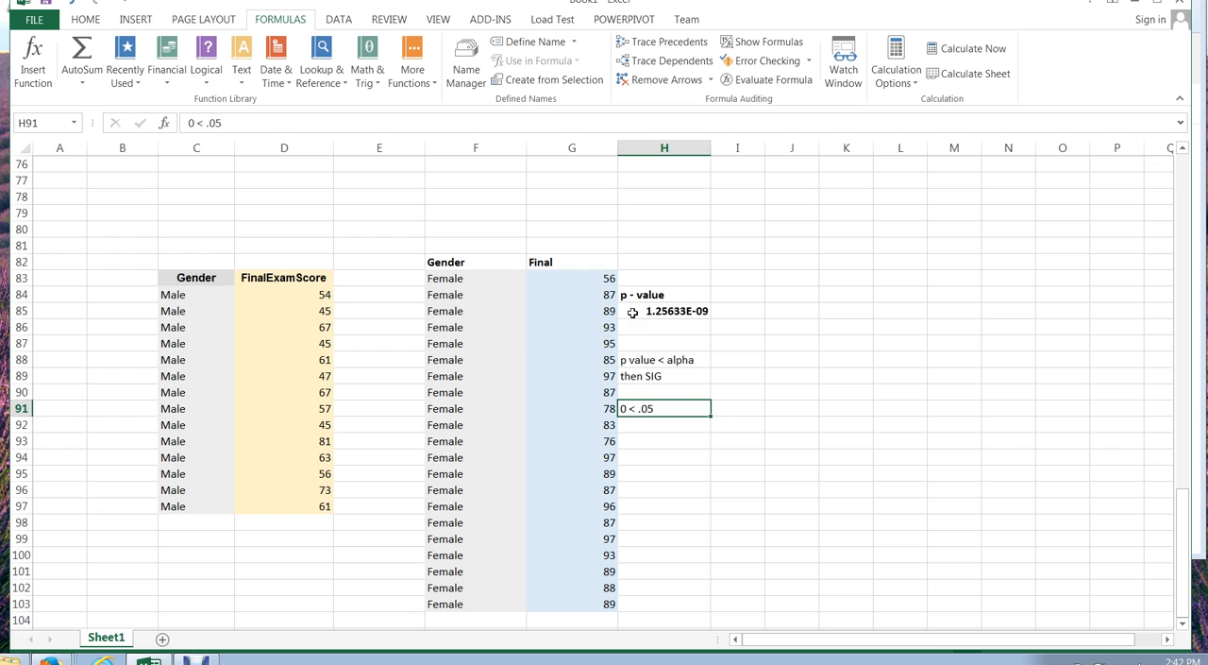
- Start a T.TEST formula in cell G79 and consult the function's help on its syntax and test types
{"action": "left_click", "coordinate": [566, 210]}
{"action": "type", "text": "="}
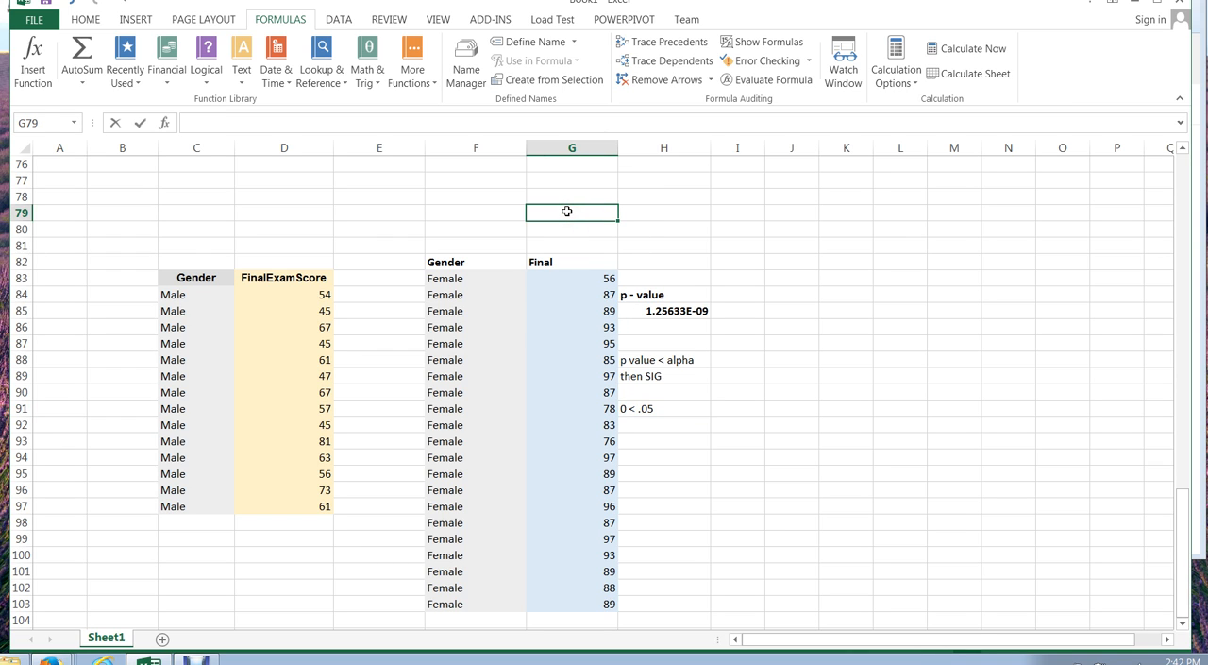
{"action": "type", "text": "t"}
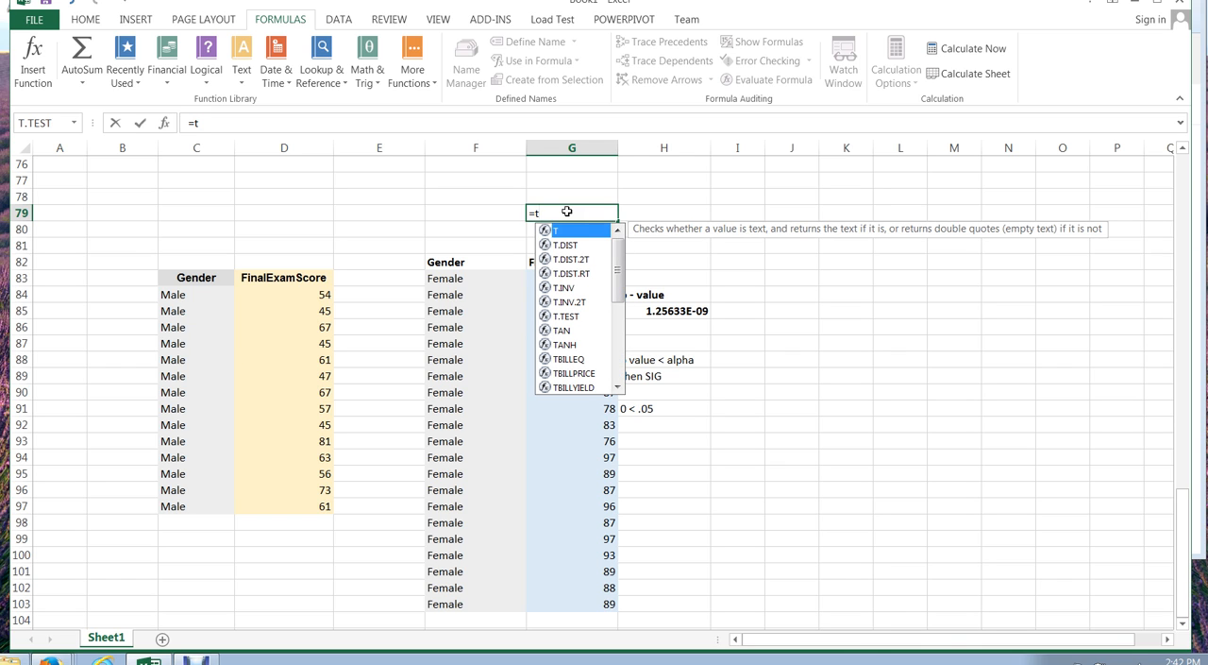
{"action": "double_click", "coordinate": [572, 317]}
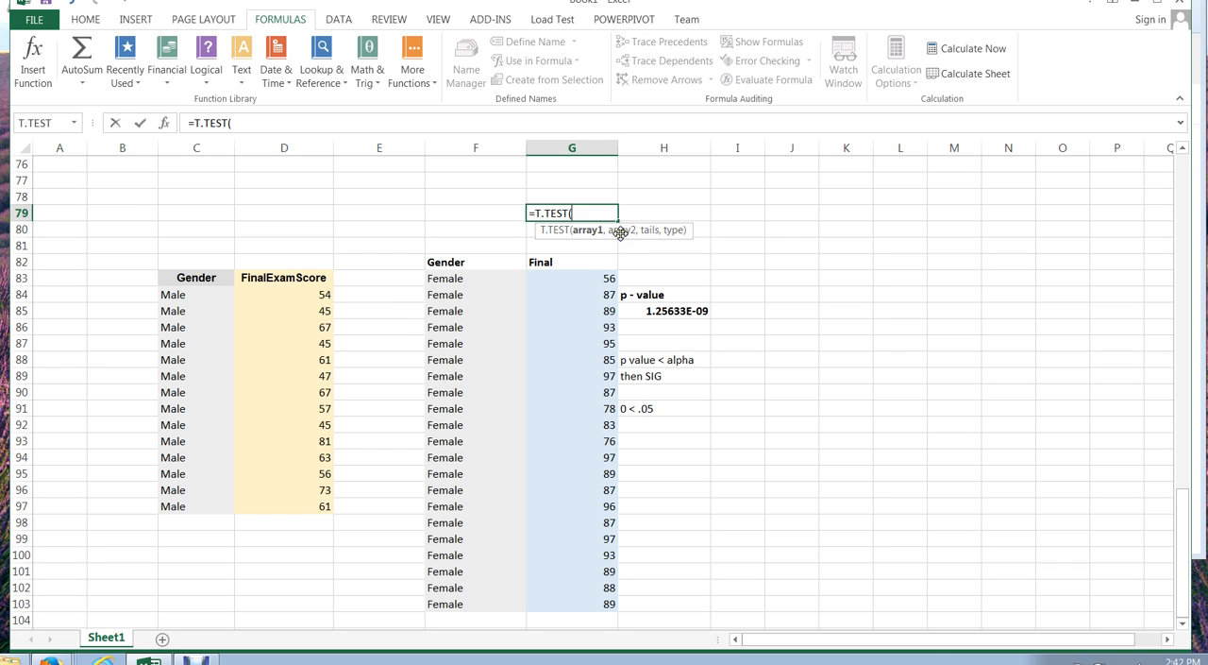
{"action": "left_click", "coordinate": [561, 232]}
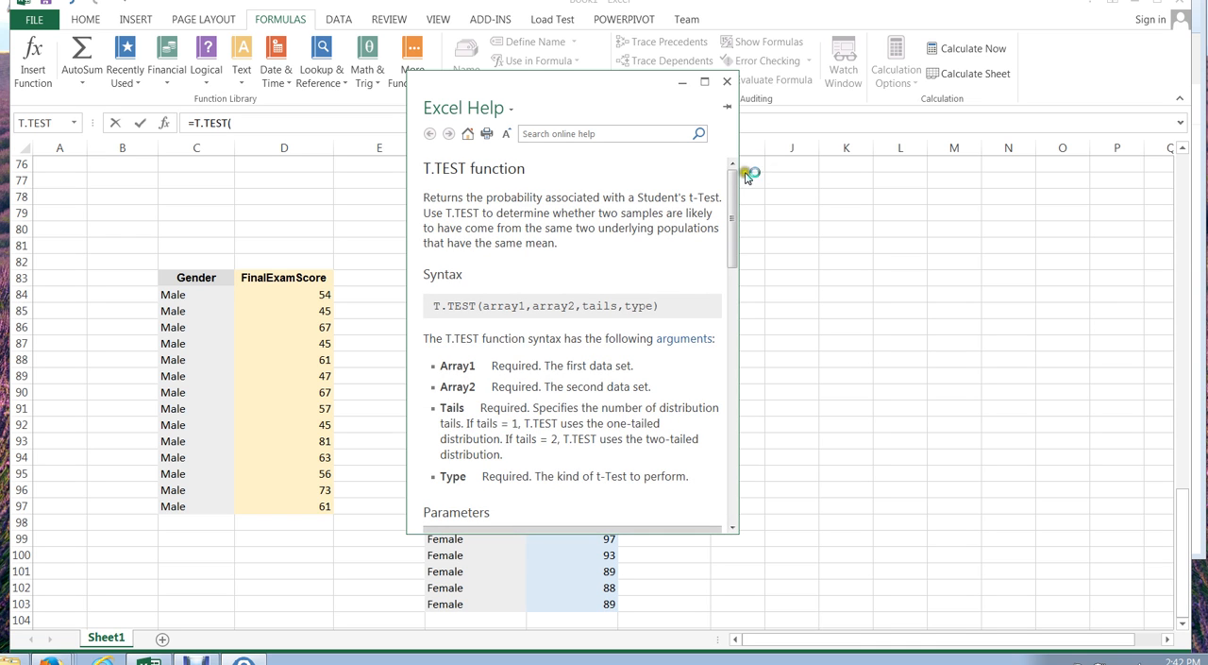
{"action": "left_click_drag", "start_coordinate": [729, 175], "coordinate": [736, 268]}
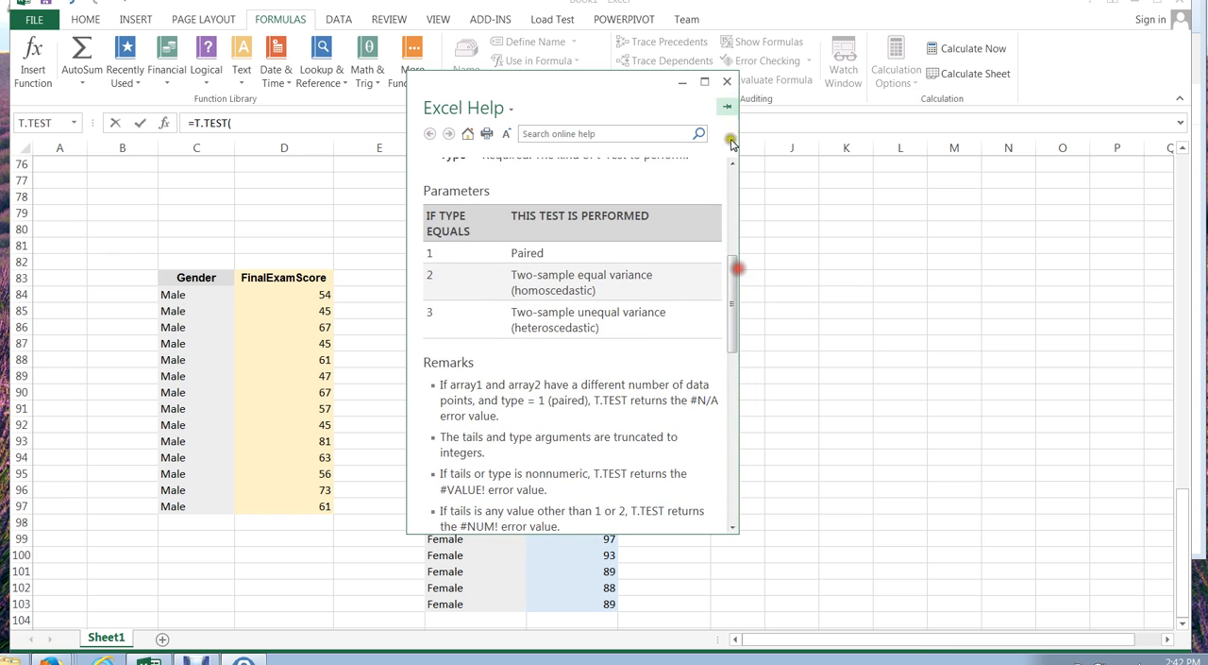
{"action": "left_click", "coordinate": [728, 83]}
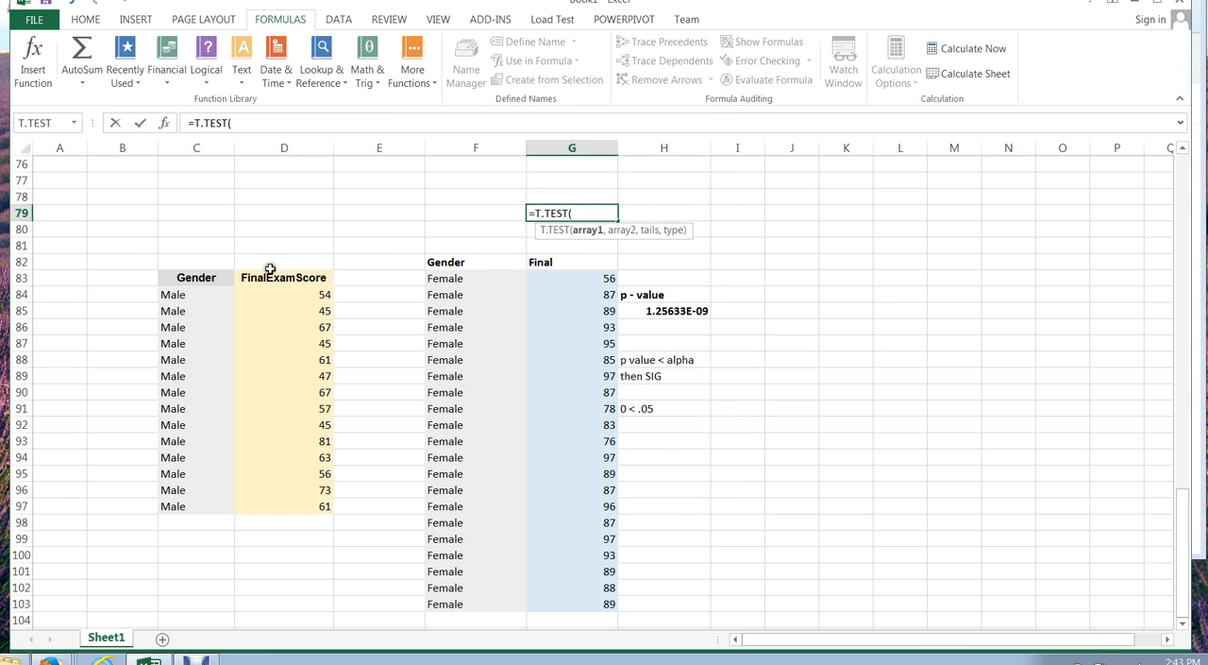
- Complete the G79 formula as =T.TEST(D84:D97,G83:G103,2,2) using the Male and Female score ranges
{"action": "left_click_drag", "start_coordinate": [284, 291], "coordinate": [284, 505]}
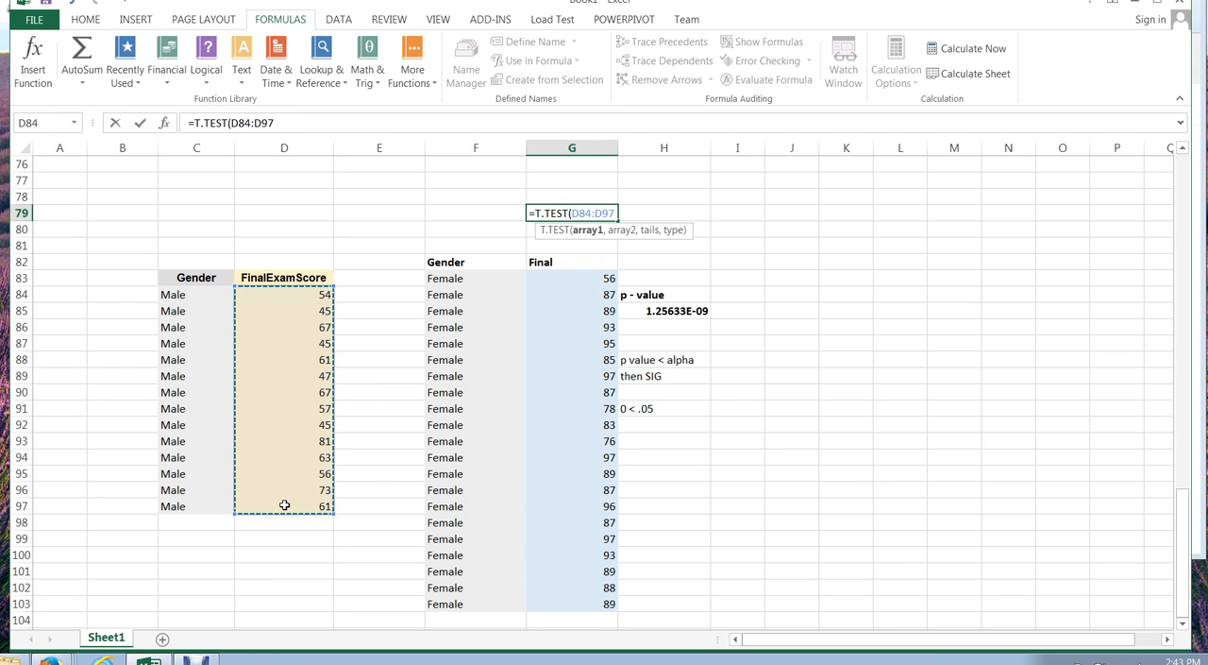
{"action": "type", "text": ","}
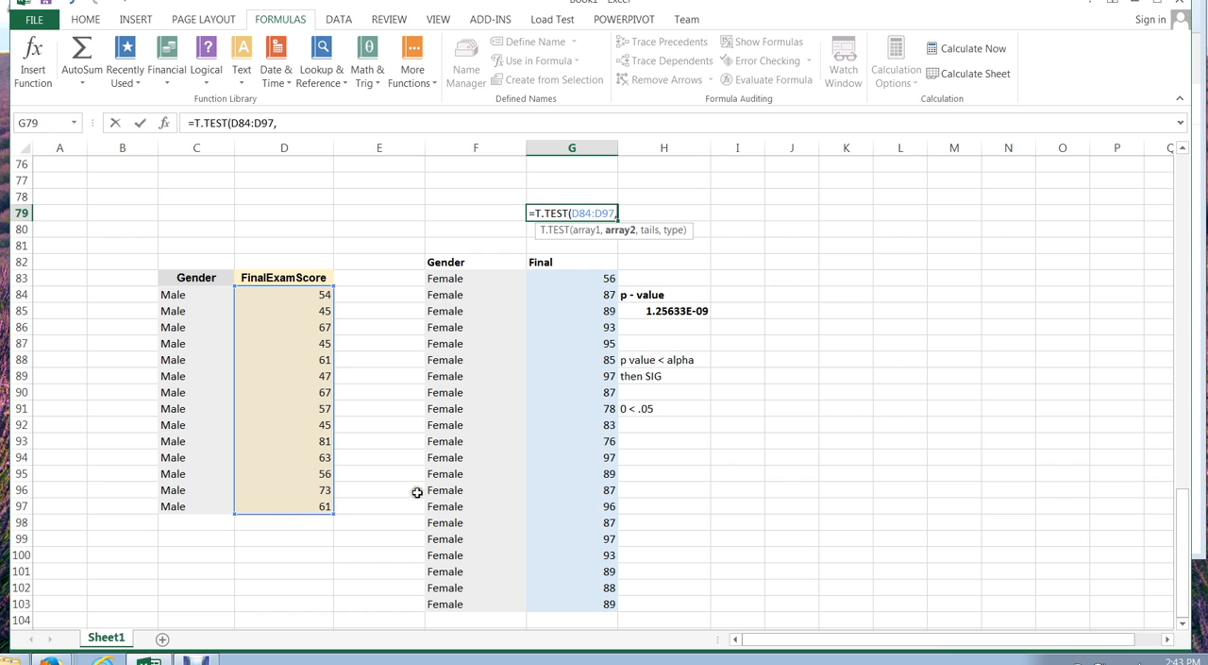
{"action": "left_click_drag", "start_coordinate": [572, 278], "coordinate": [575, 602]}
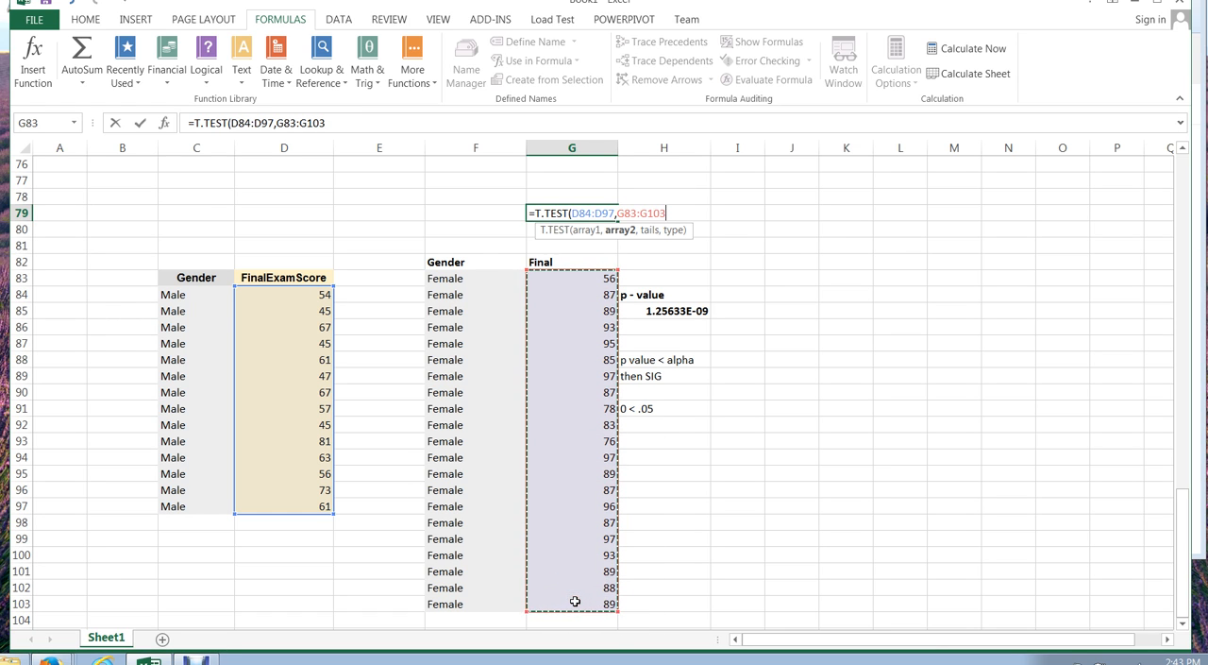
{"action": "type", "text": ","}
{"action": "type", "text": "2"}
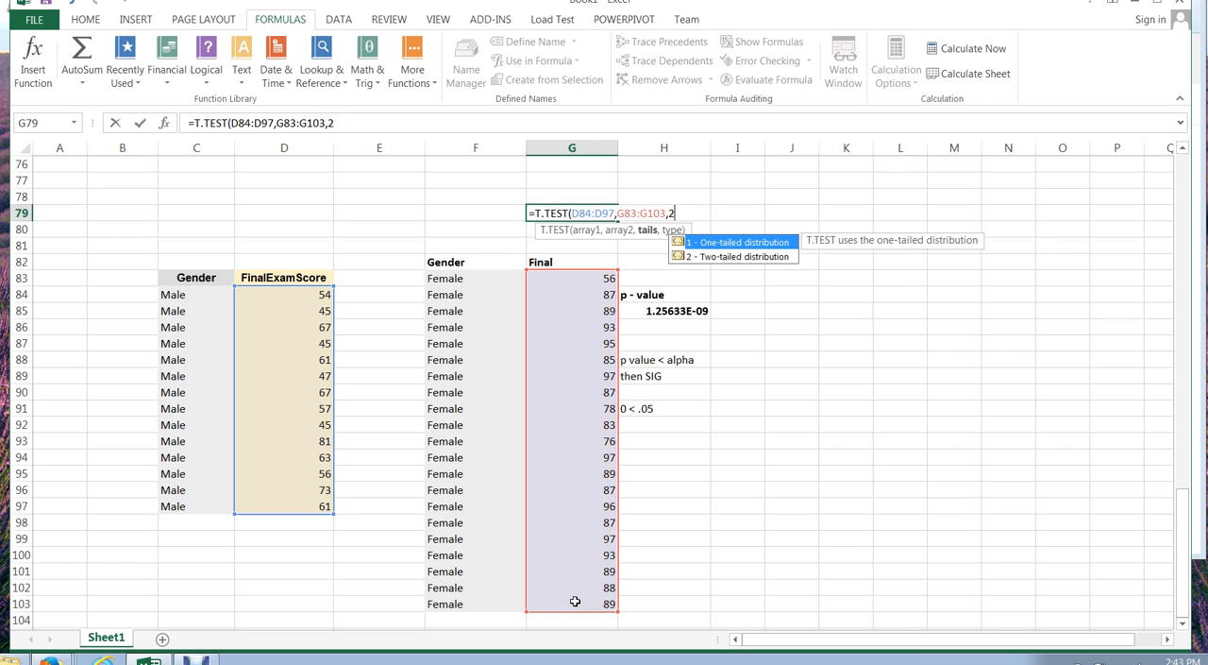
{"action": "type", "text": ",2"}
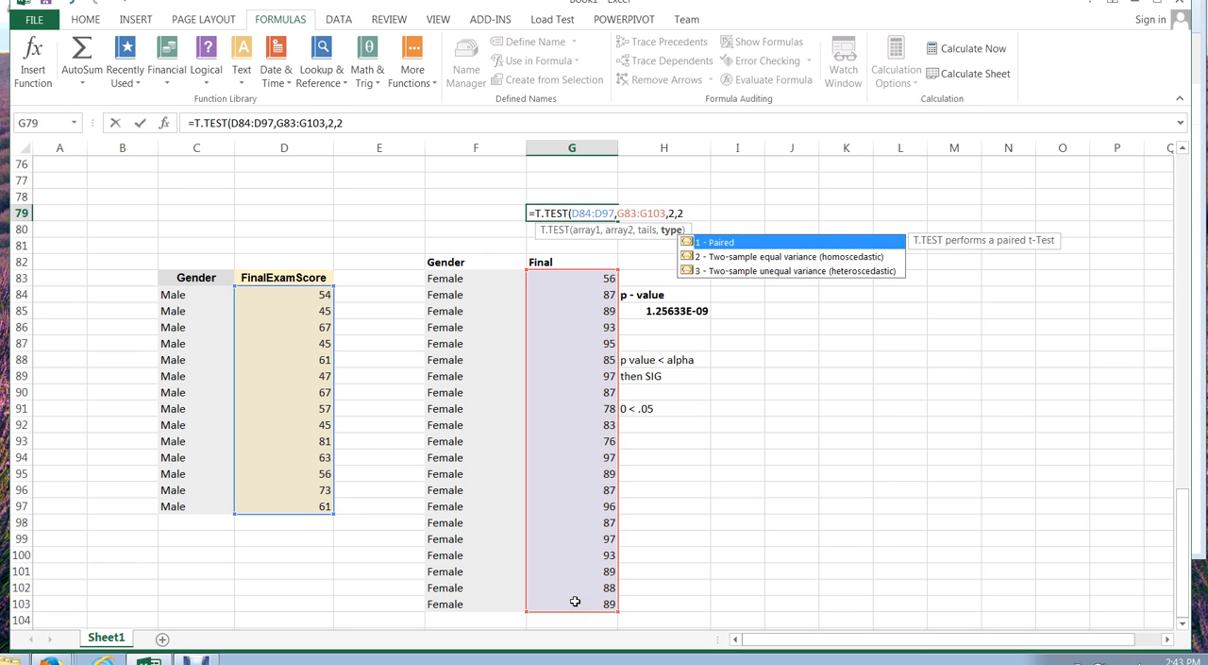
{"action": "type", "text": ")"}
{"action": "key", "text": "Return"}
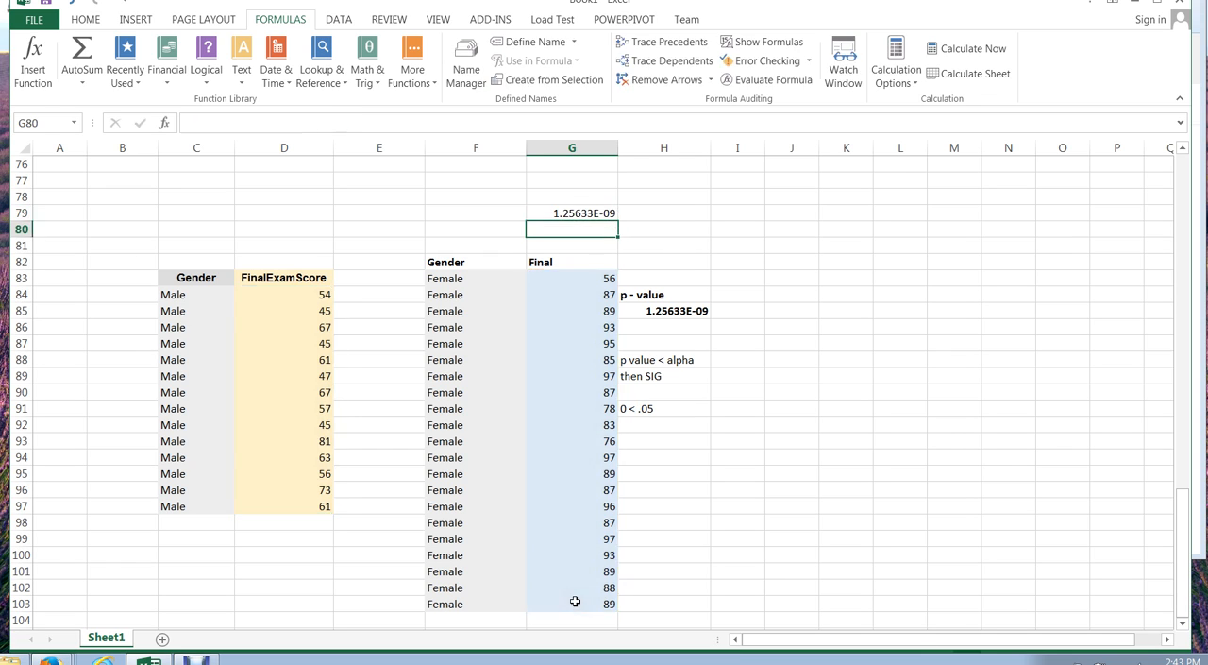